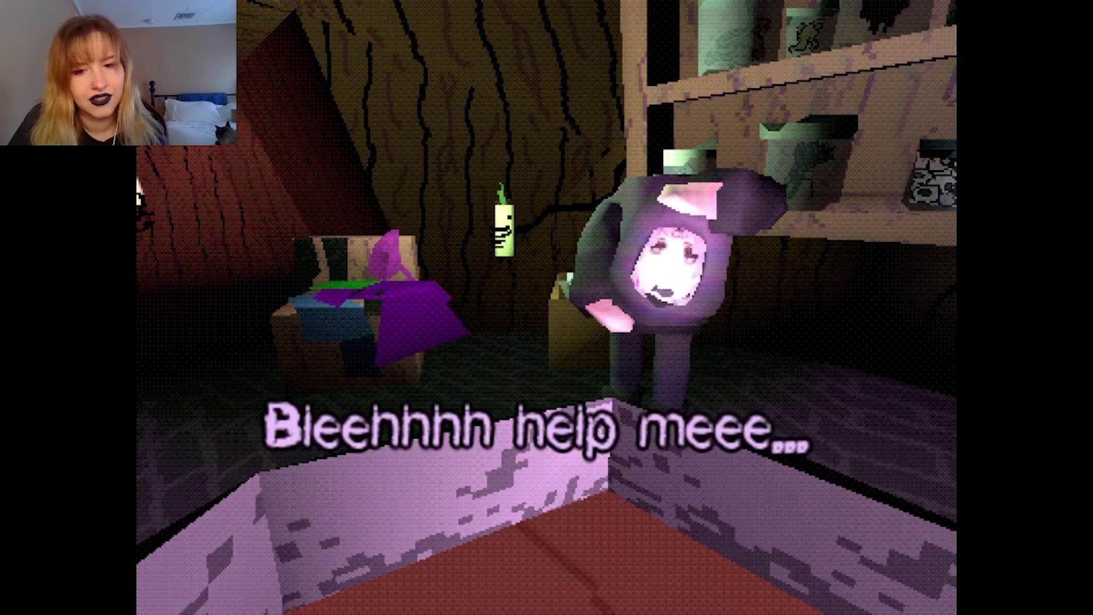
Advance the pig-costumed creature's 'help meee' plea until it laughs that it was just kidding.
left_click(547, 342)
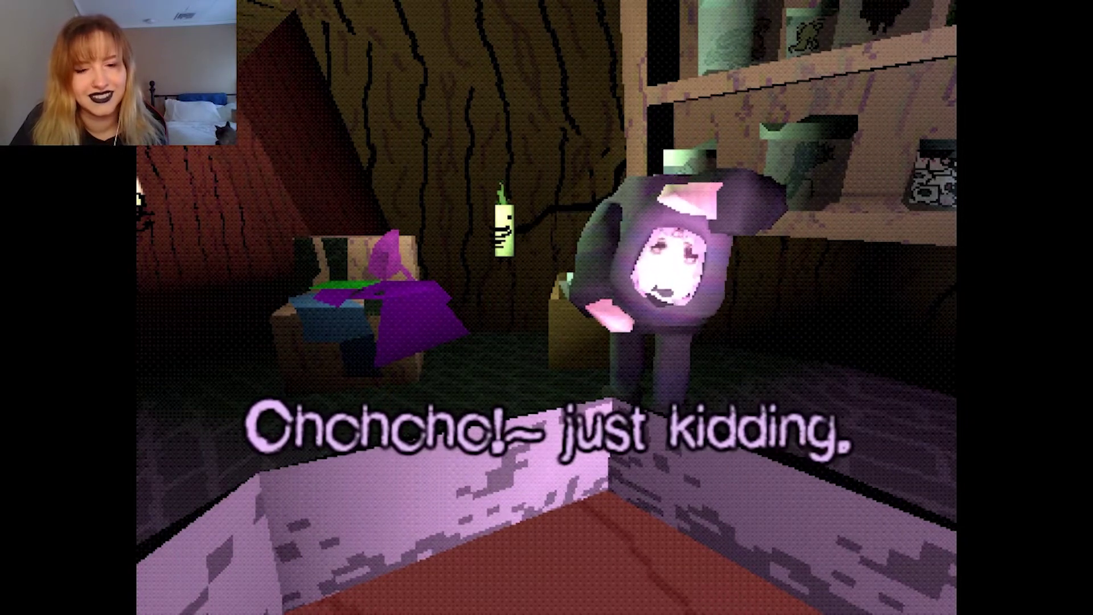
Advance the creature's next line, look toward the desk and hallway, then study its face.
key("Return")
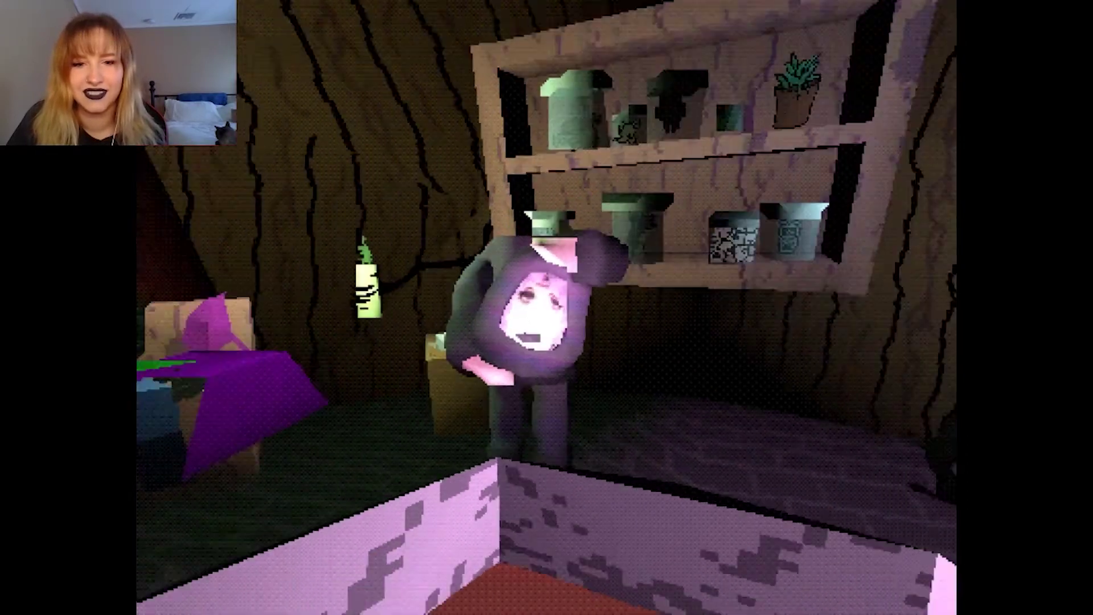
left_click_drag(546, 309, 598, 308)
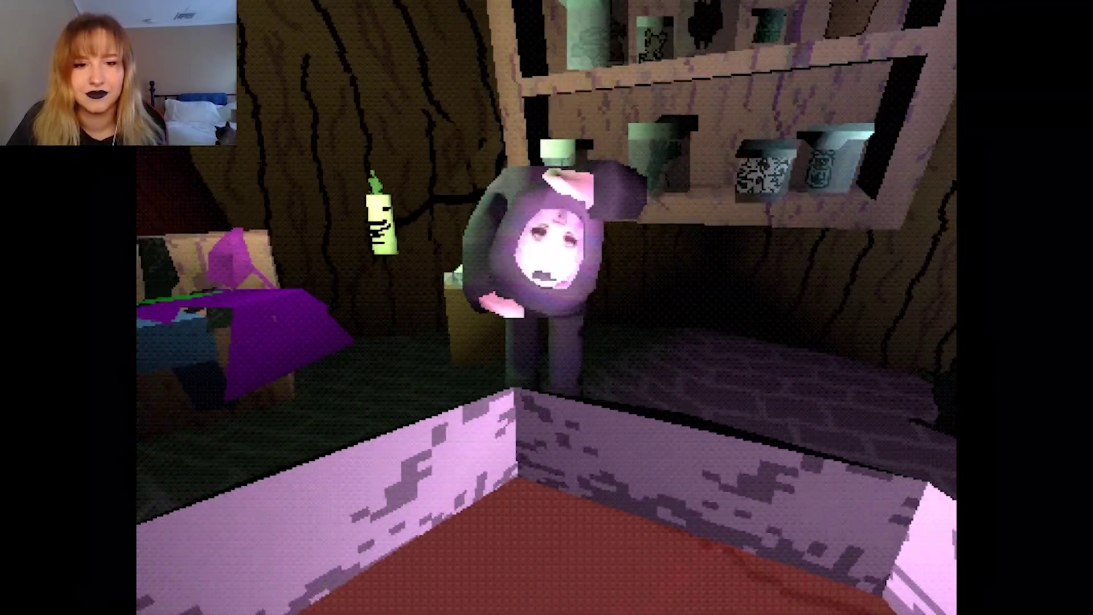
left_click_drag(547, 308, 428, 308)
key("Right")
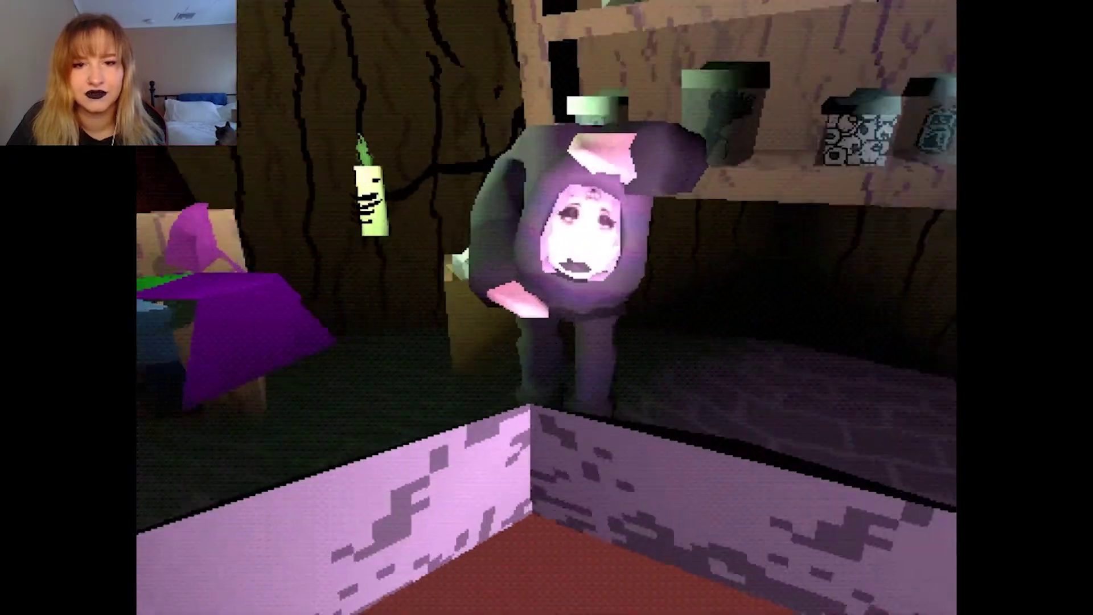
key("Up")
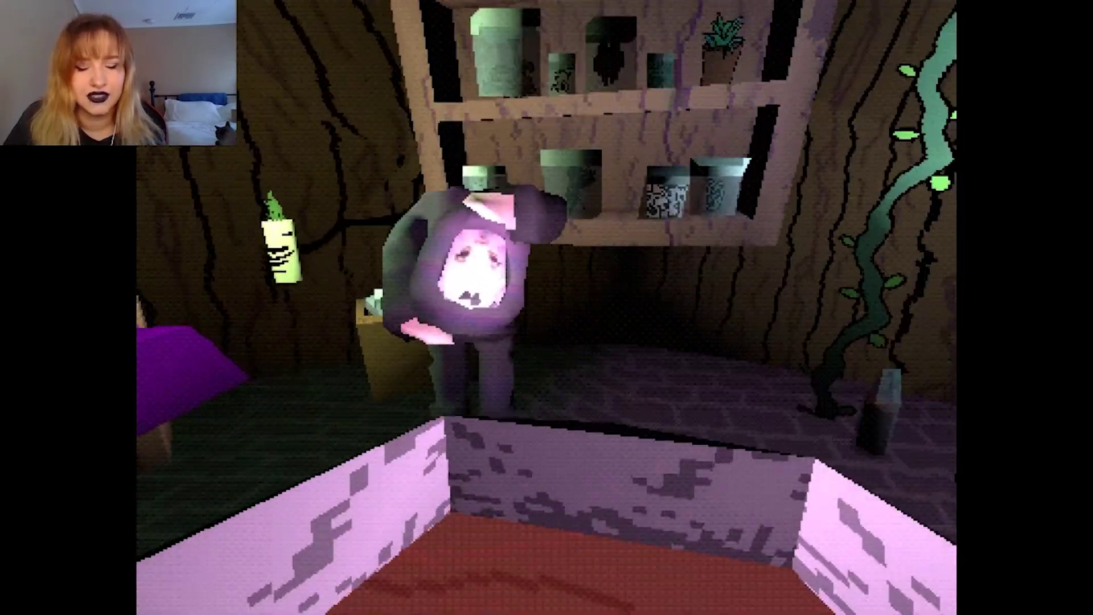
Inspect the spider on the vine wall, then the table, bookshelf and glowing-eyed box.
key("Right")
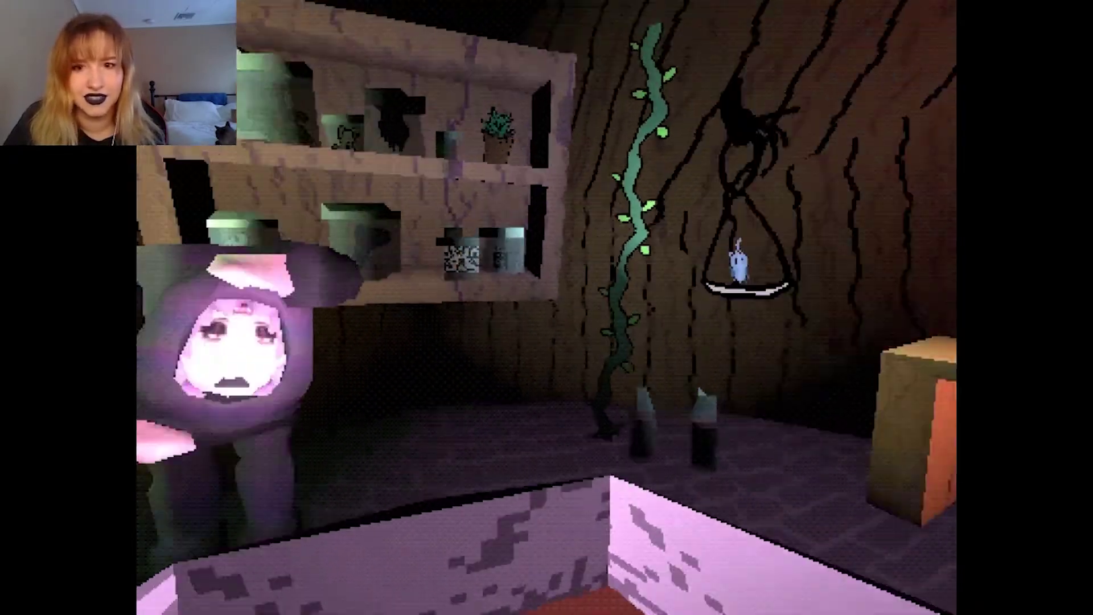
key("Up")
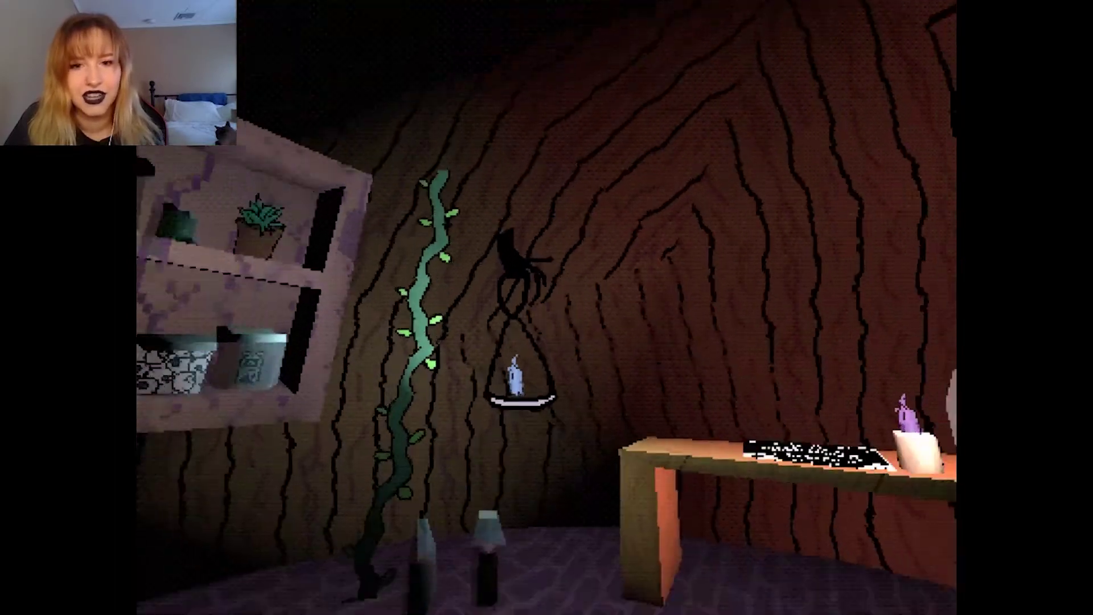
key("Right")
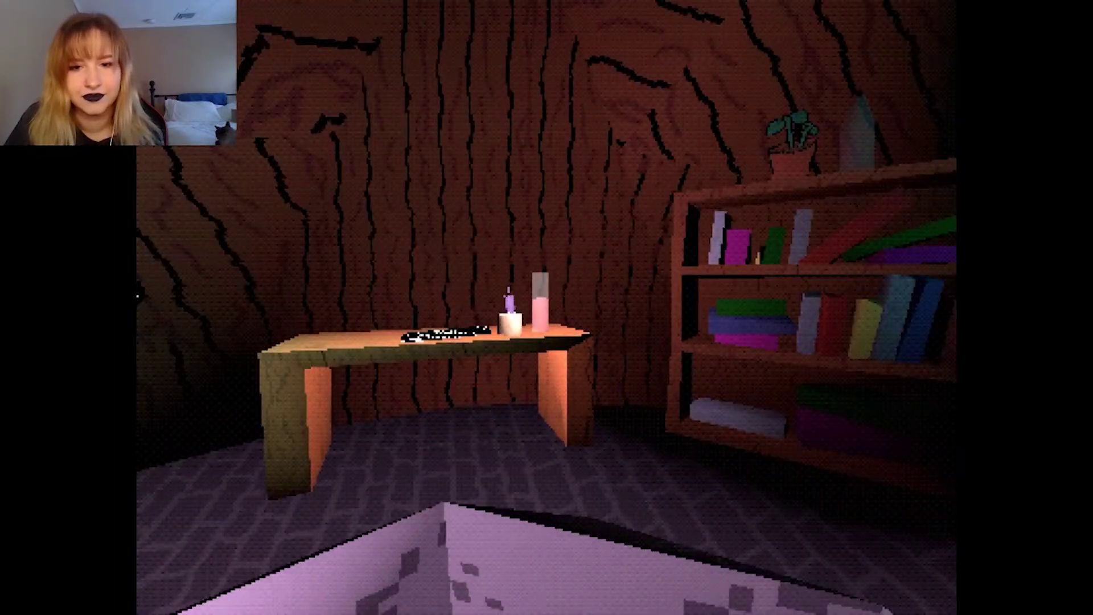
key("Right")
key("Right")
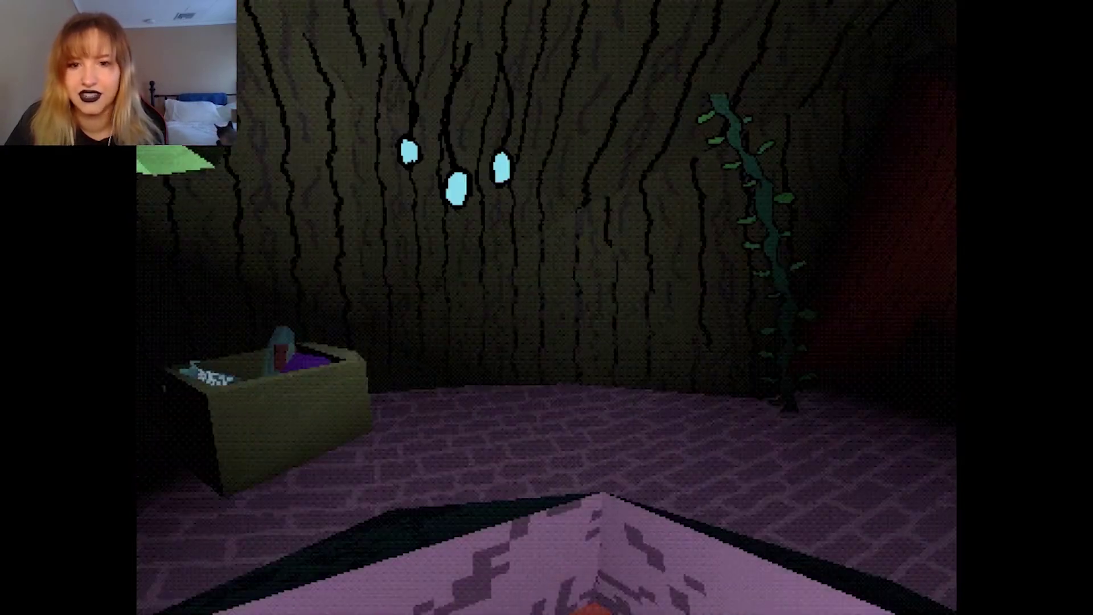
Turn to the hooded witch and read her lines about keeping her heart in a jar.
key("Right")
key("Right")
key("Right")
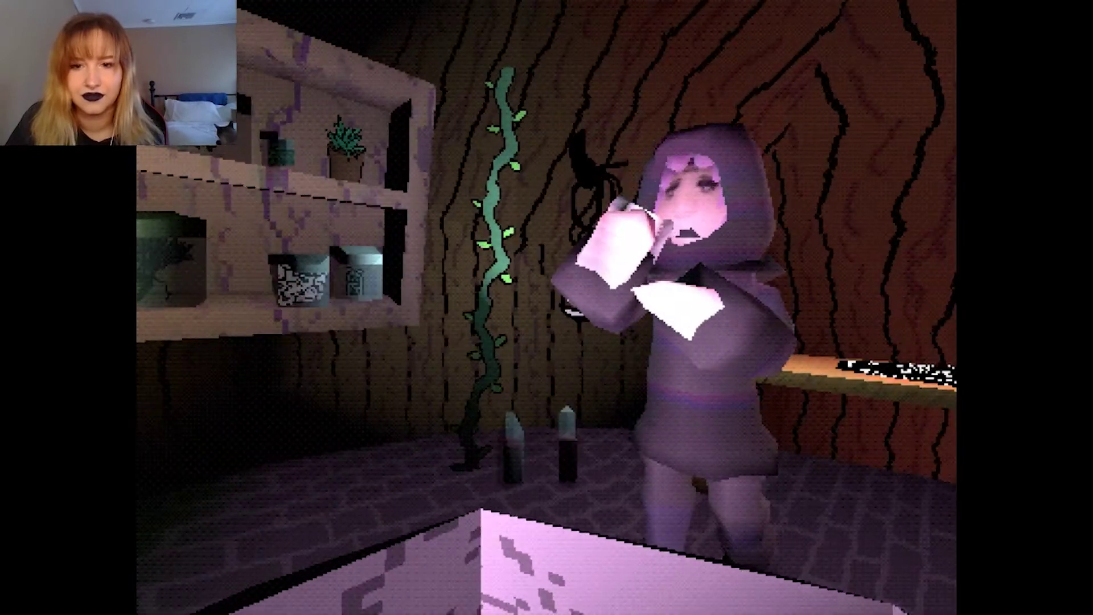
key("Right")
key("Right")
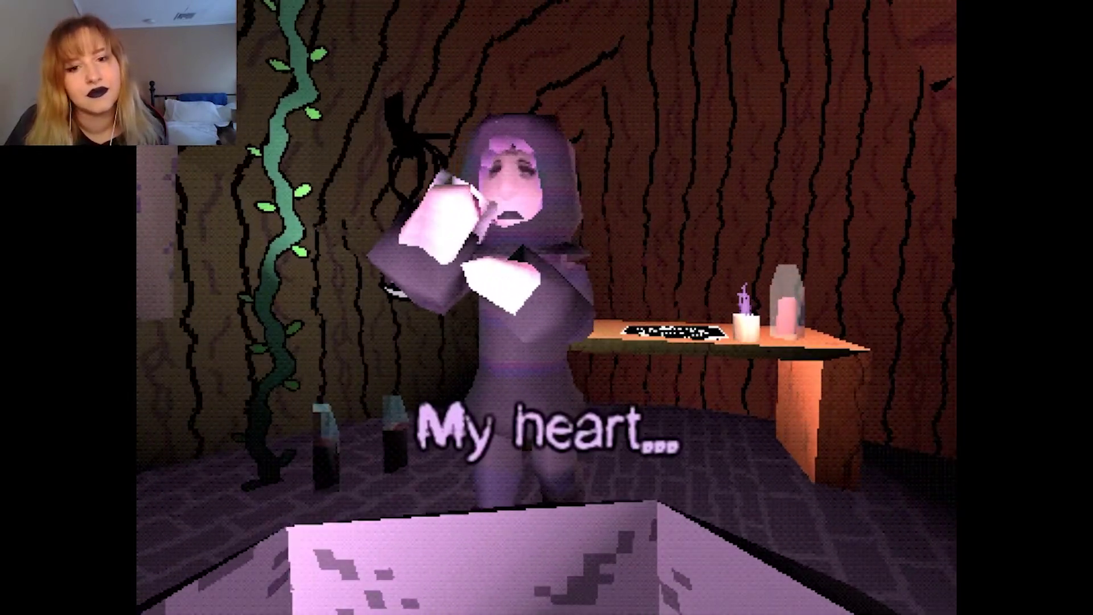
key("Return")
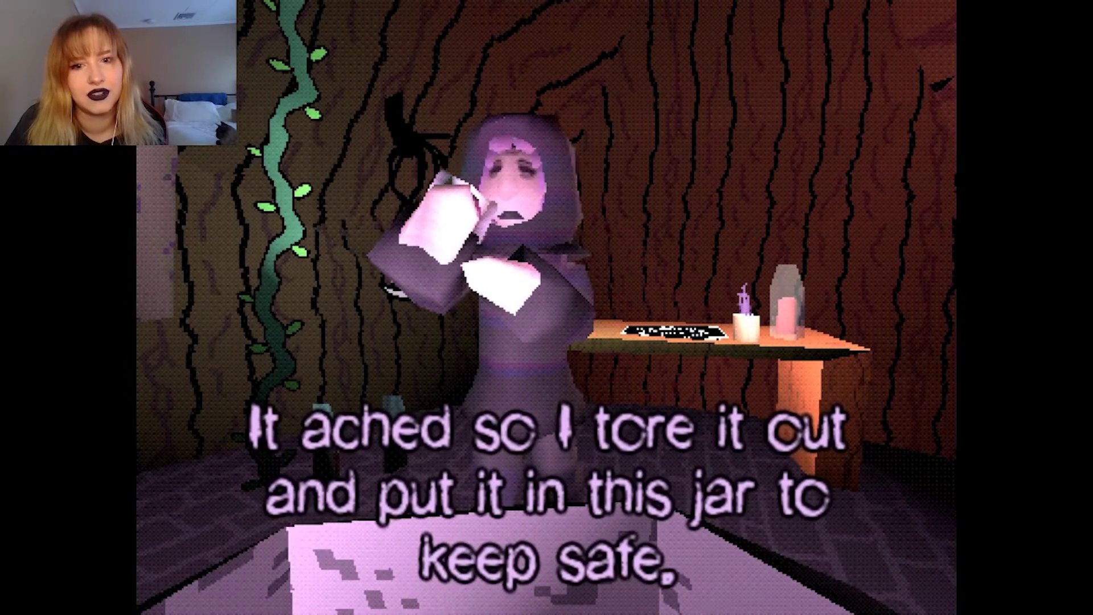
key("Return")
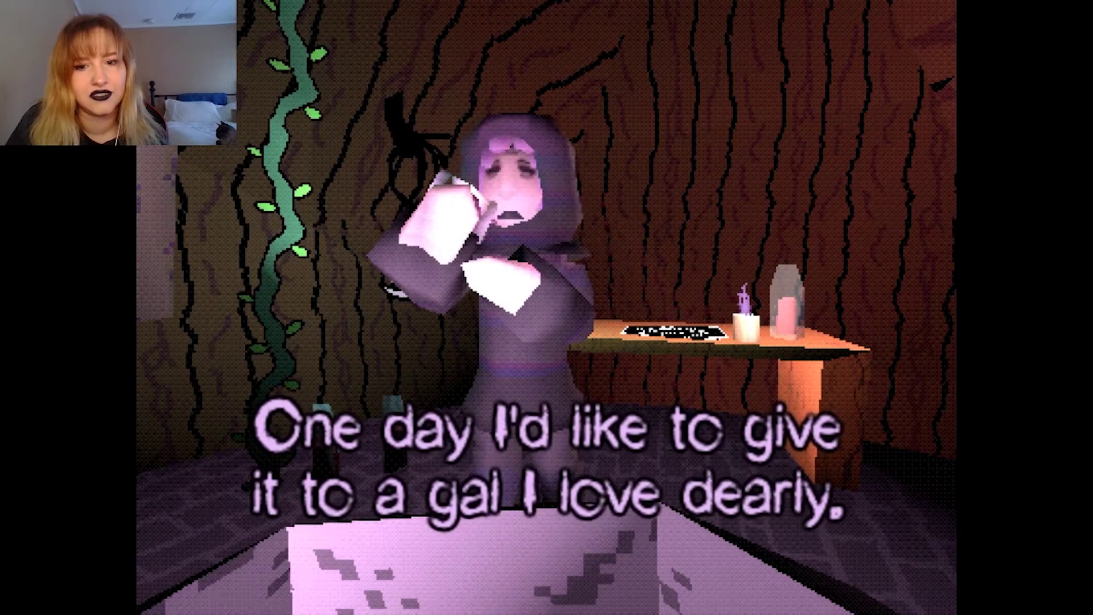
key("Return")
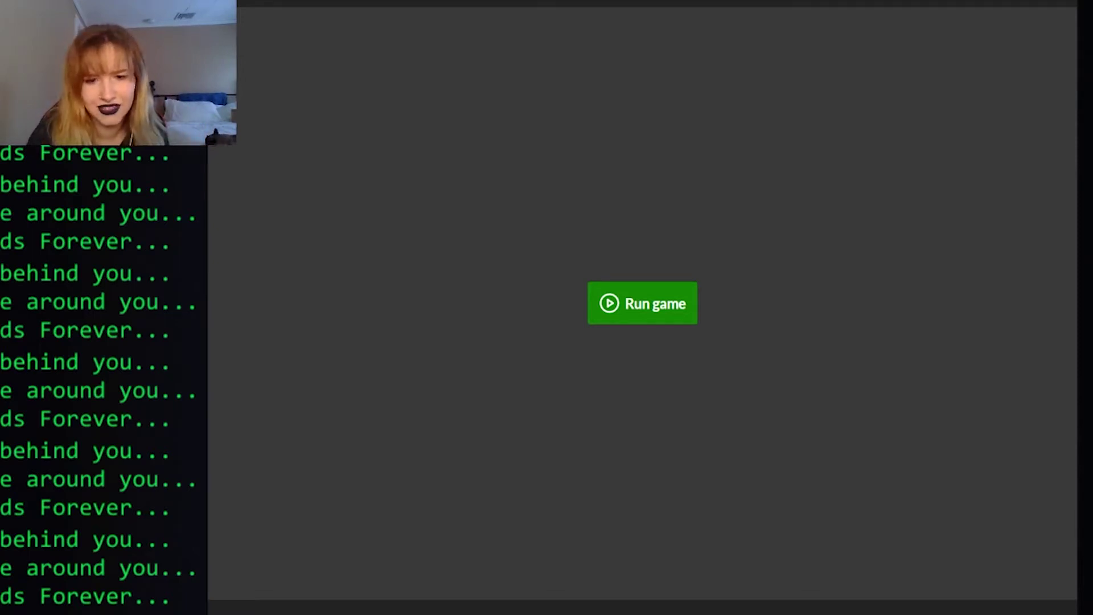
left_click(632, 300)
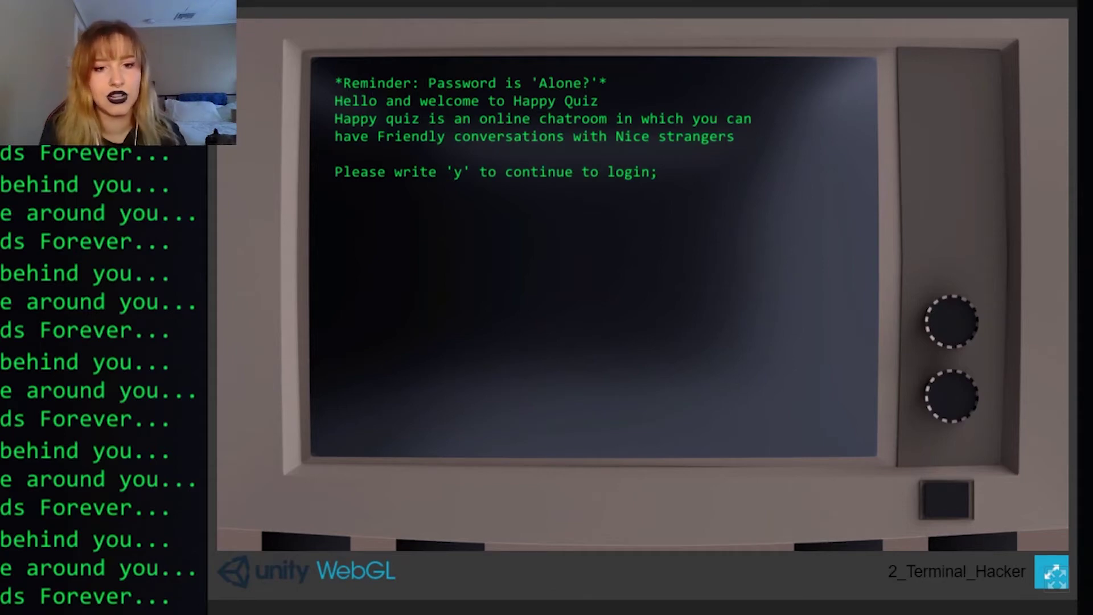
type("y")
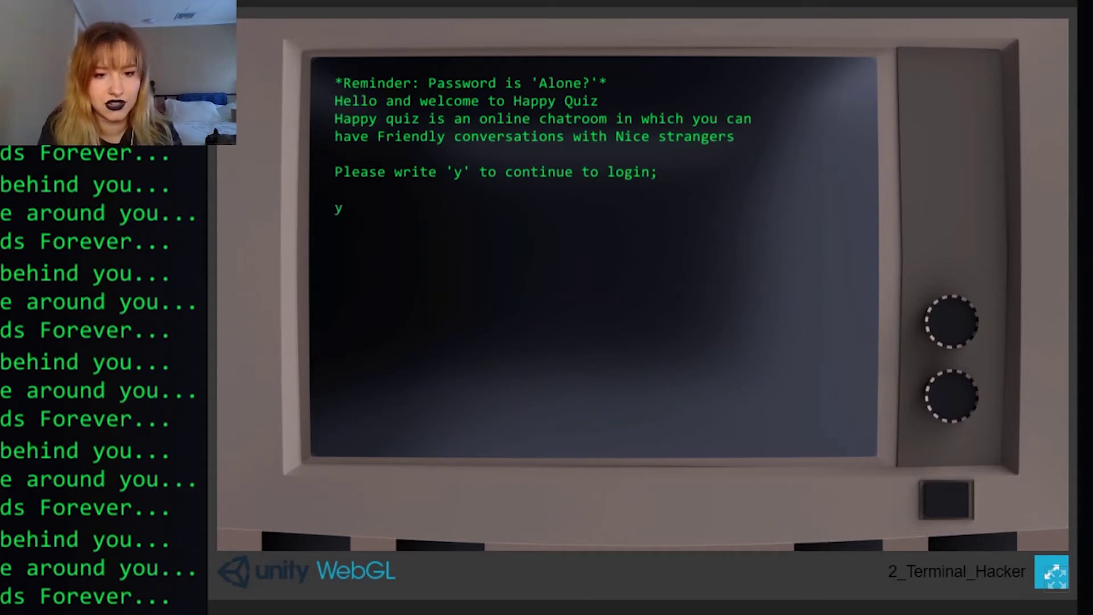
Submit 'y' at the Happy Quiz welcome to reach the password prompt.
key("Return")
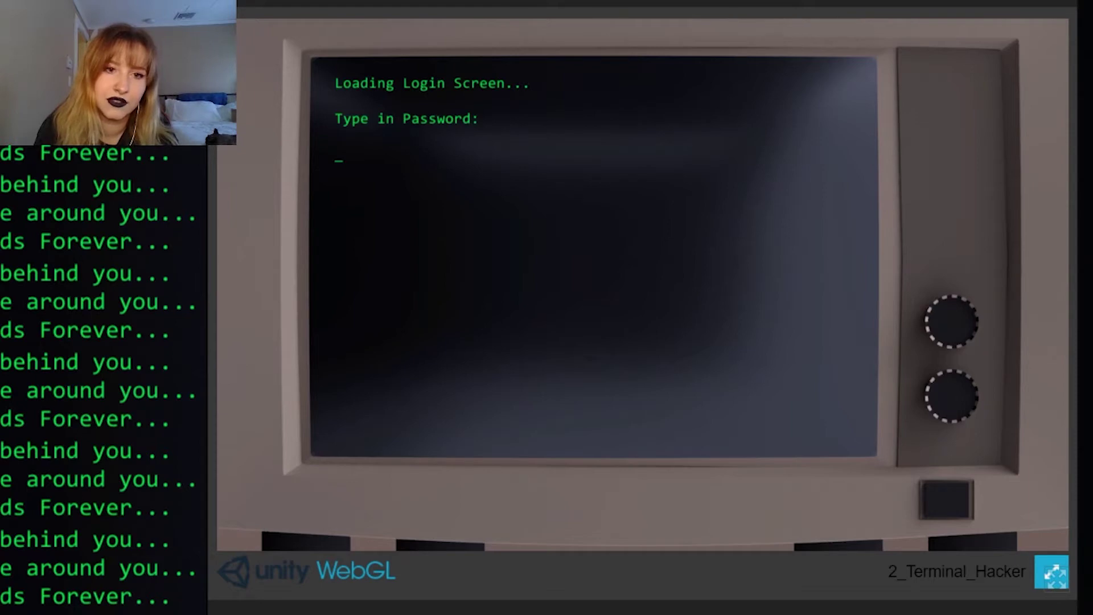
type("Alon")
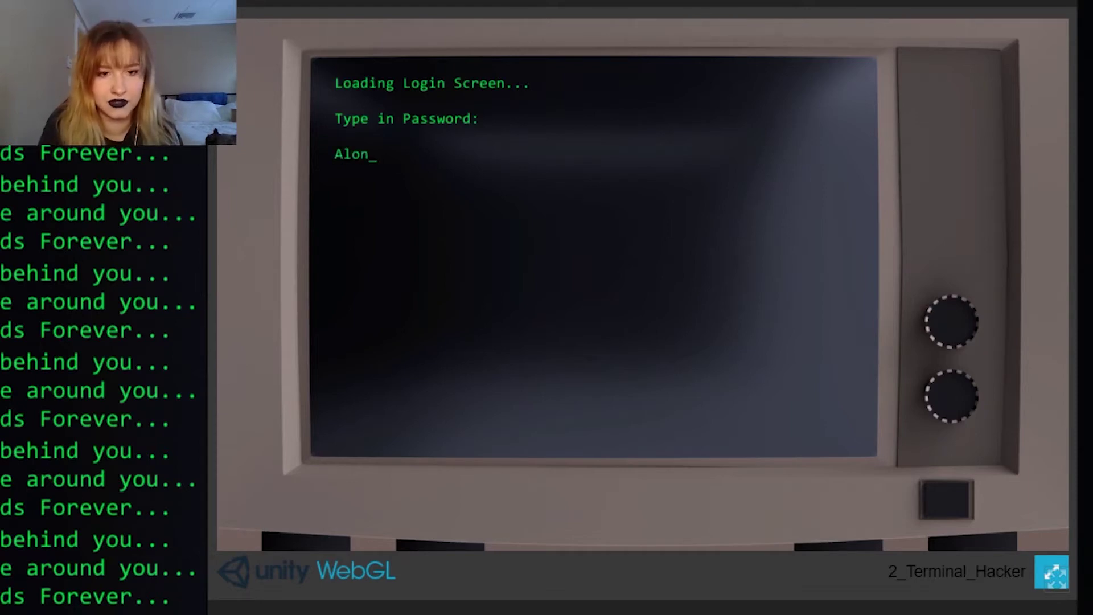
type("e?")
Log in with password 'Alone?', accept Eternal Friend's chat, and enter the nickname 'Ray'.
key("Return")
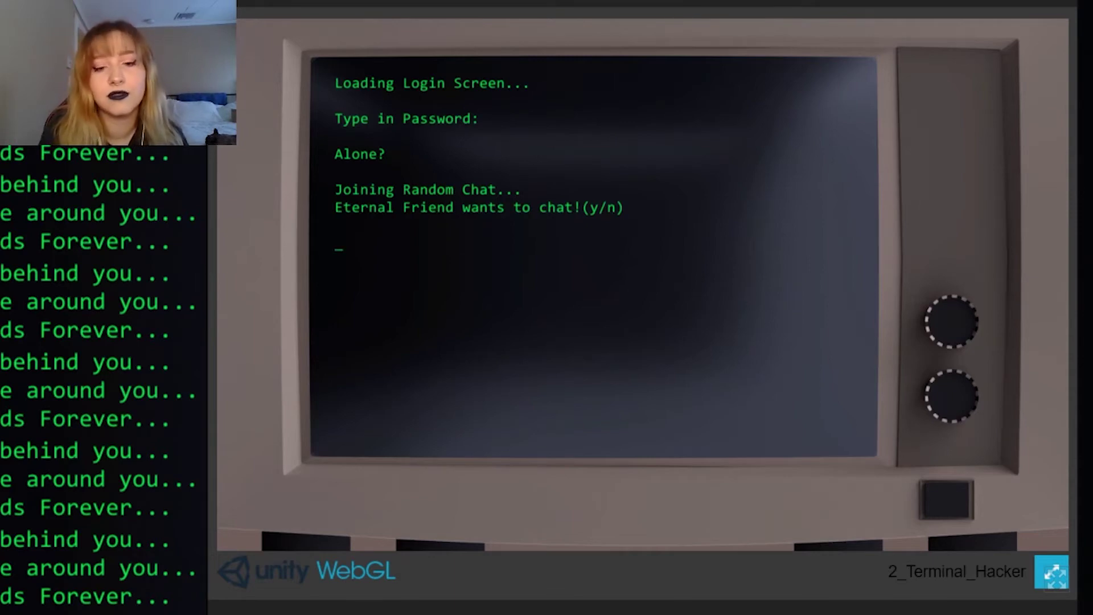
type("y")
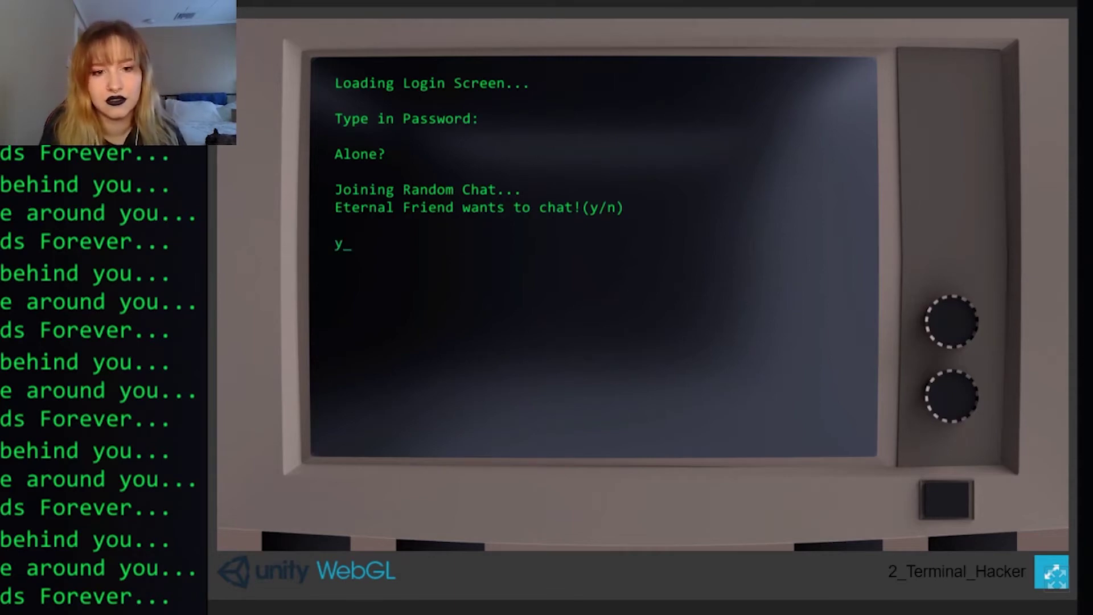
key("Return")
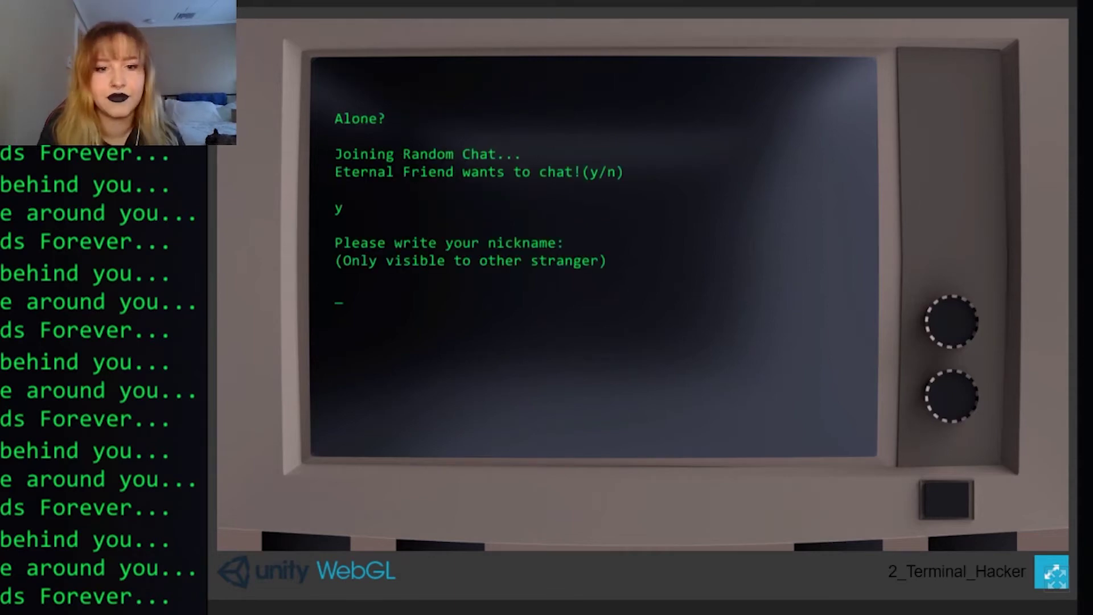
type("Ra")
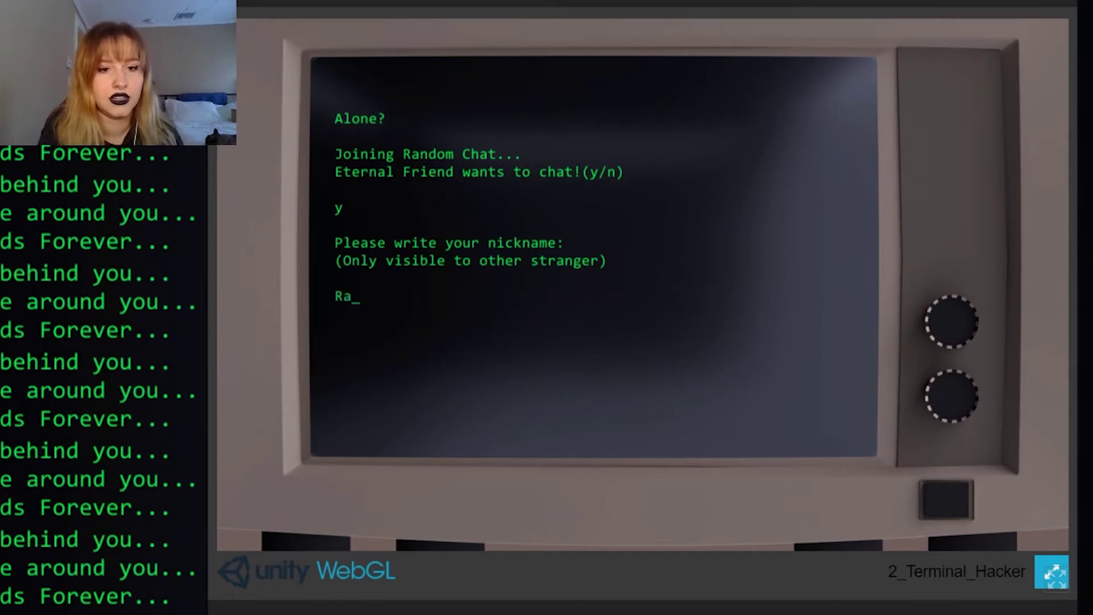
type("c")
key("BackSpace")
type("y")
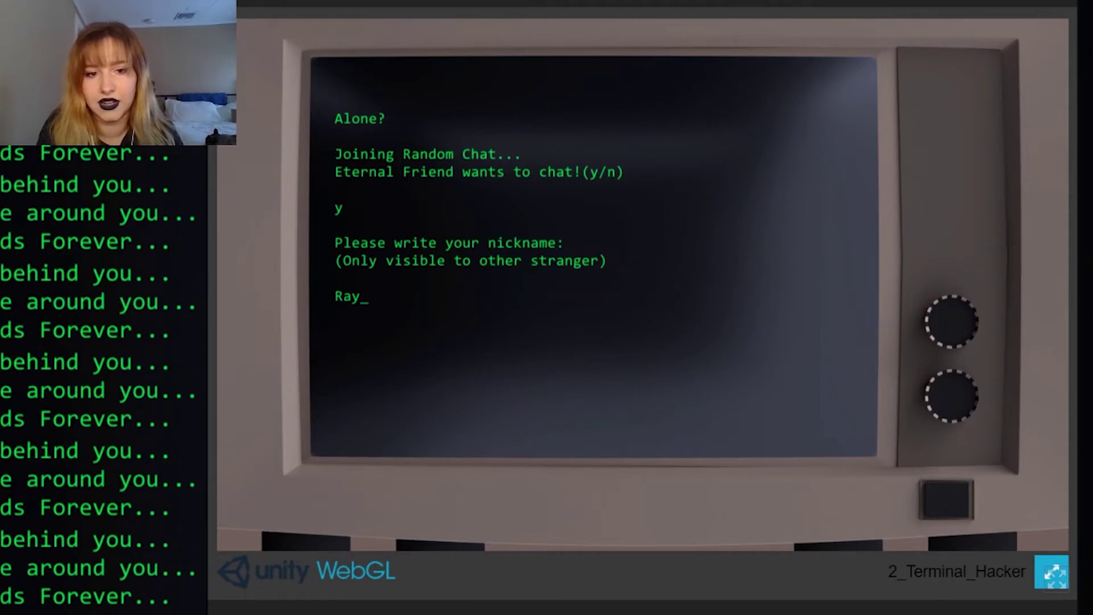
key("Return")
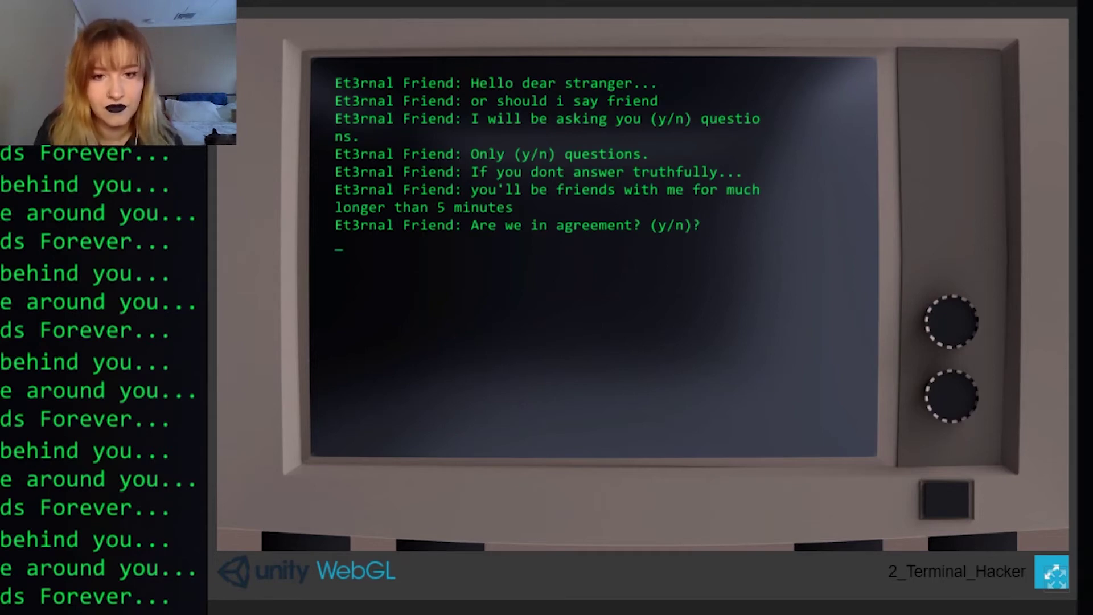
type("y")
Agree to the terms, answer the dark, locks and alone questions, then say yes to Friends Forever.
key("Return")
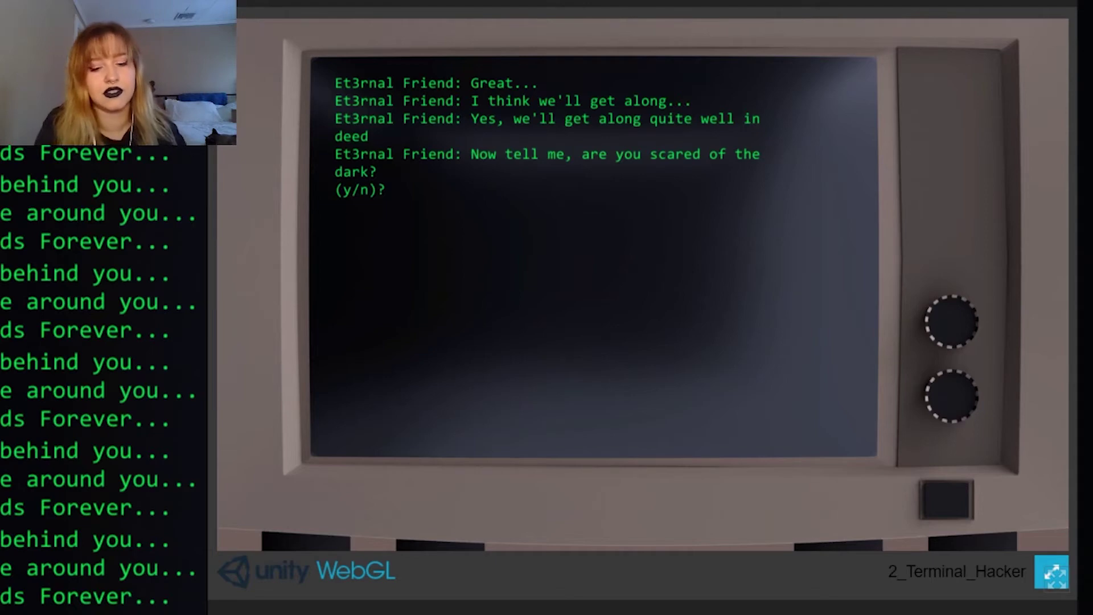
type("n")
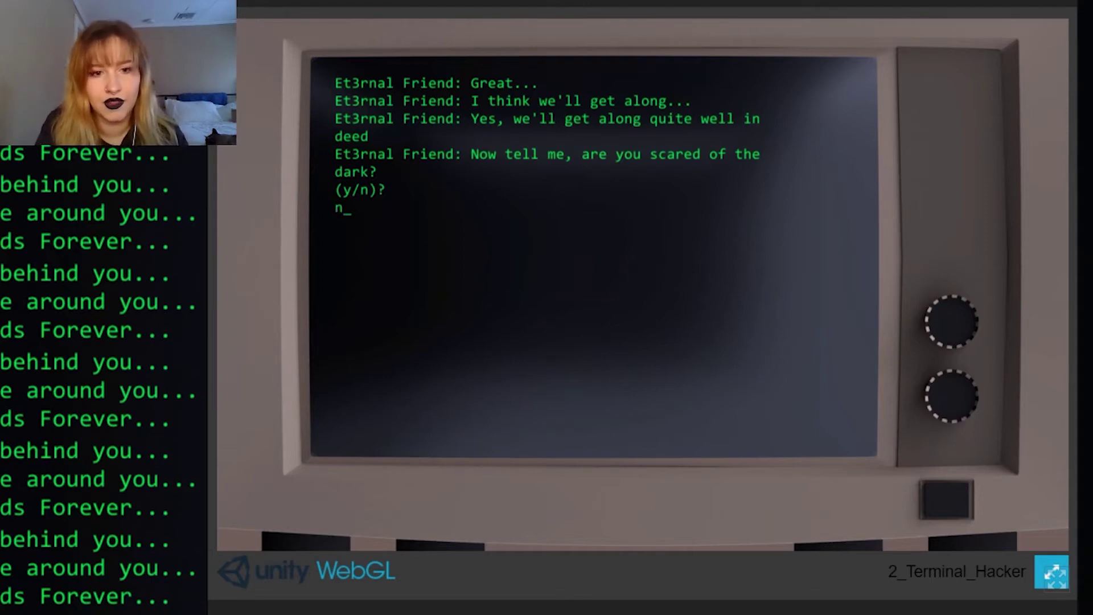
key("Return")
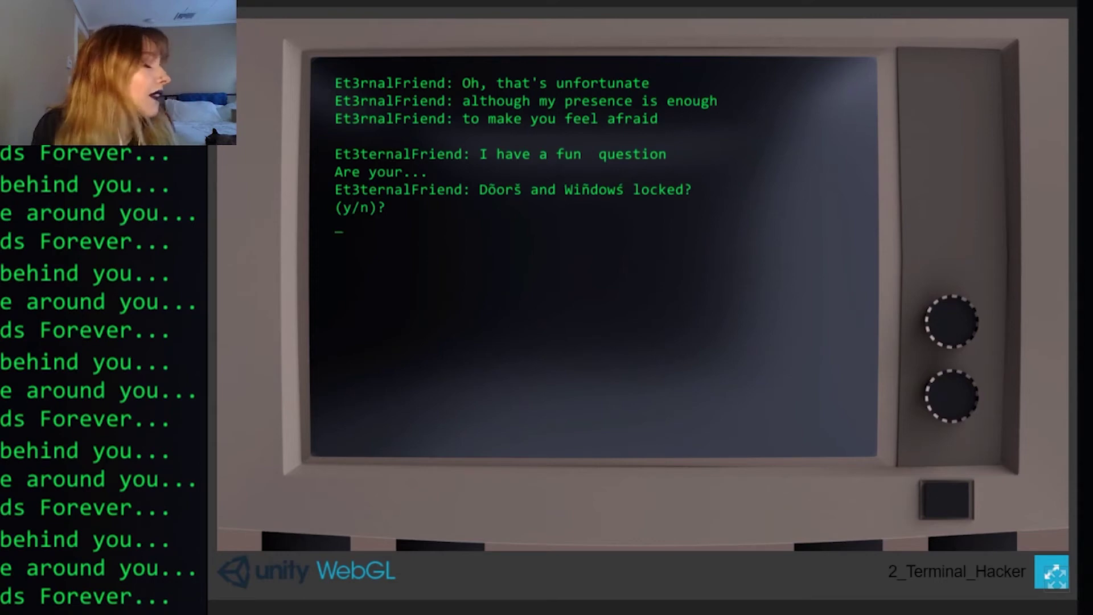
type("y")
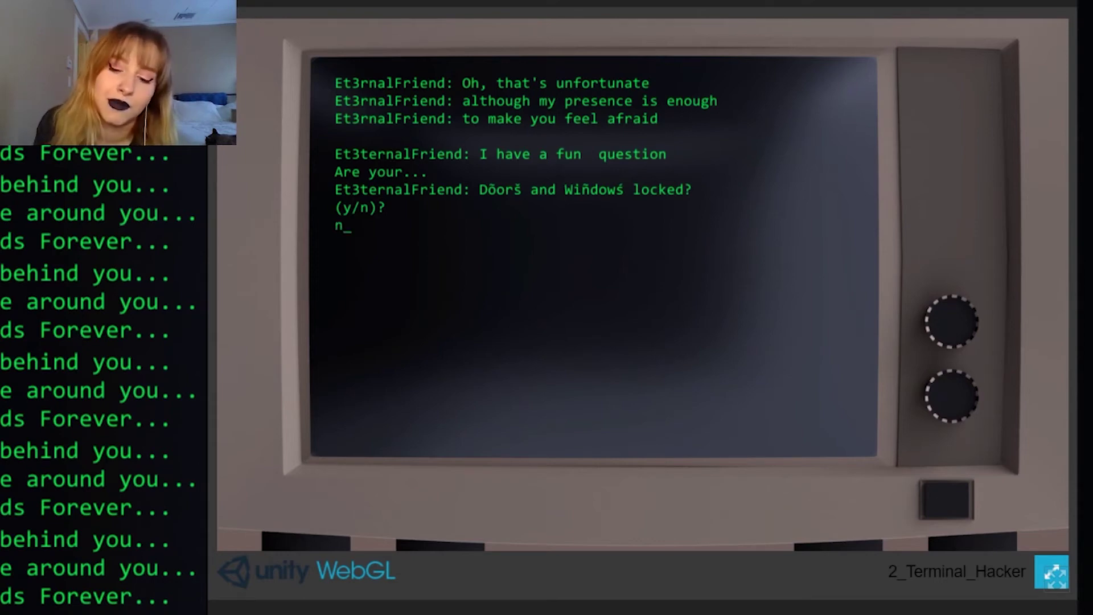
key("Return")
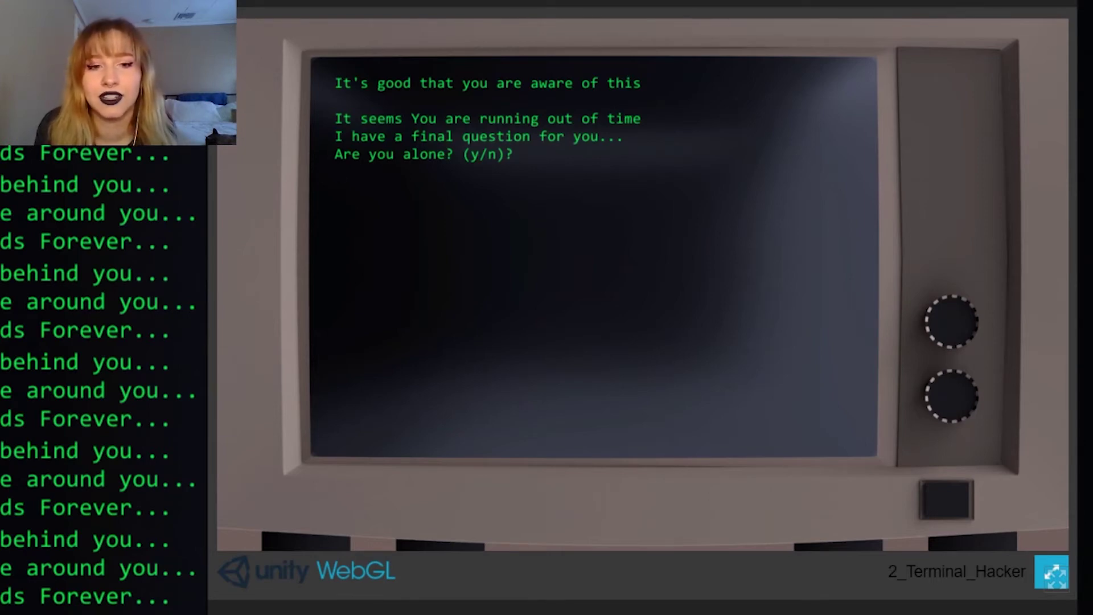
type("n")
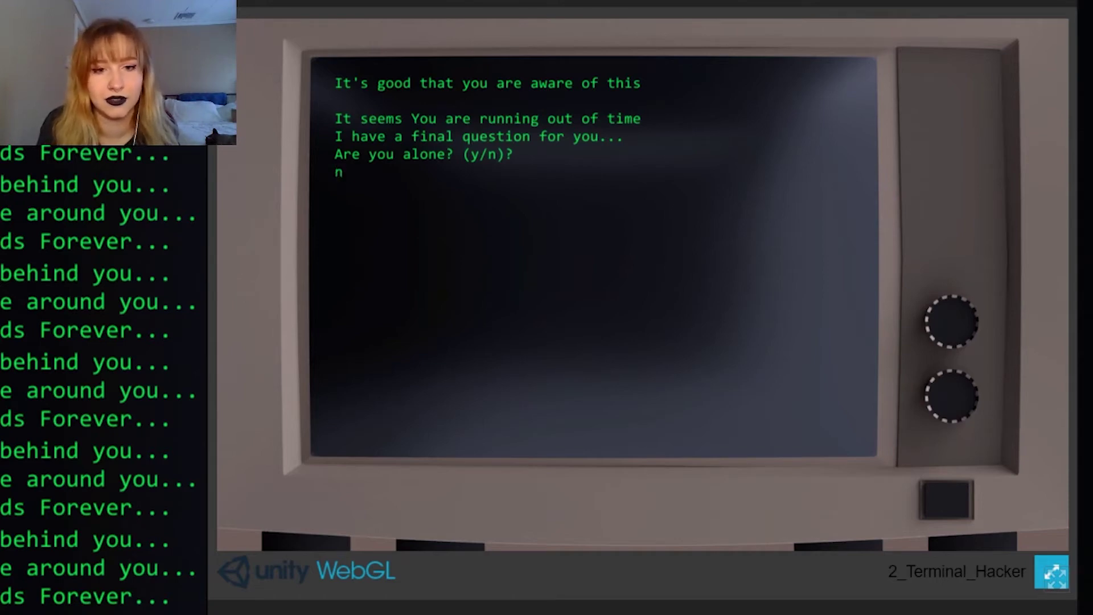
key("Return")
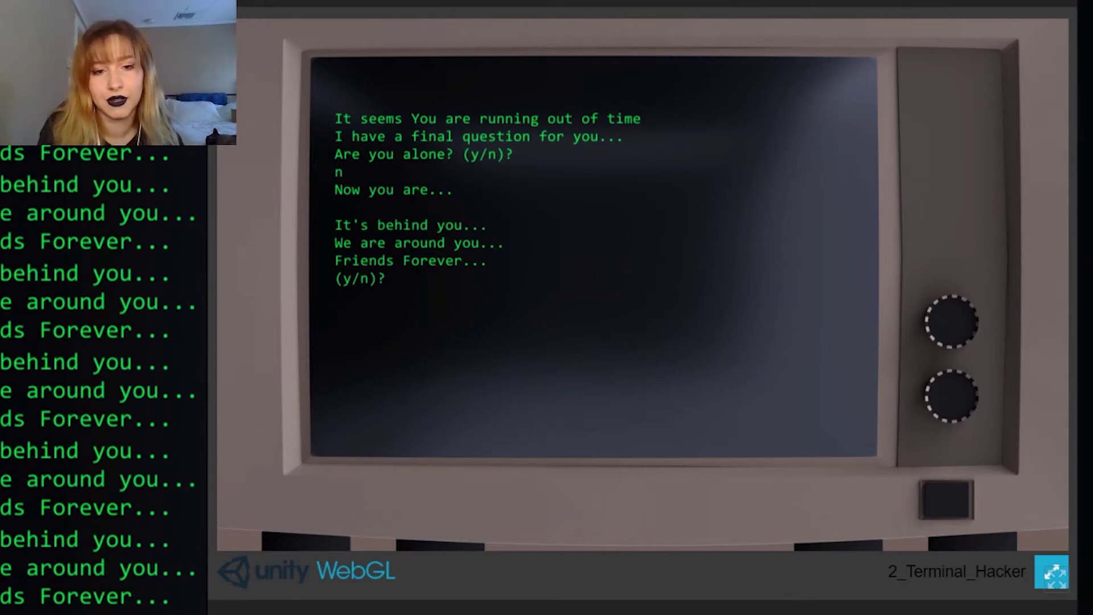
type("n")
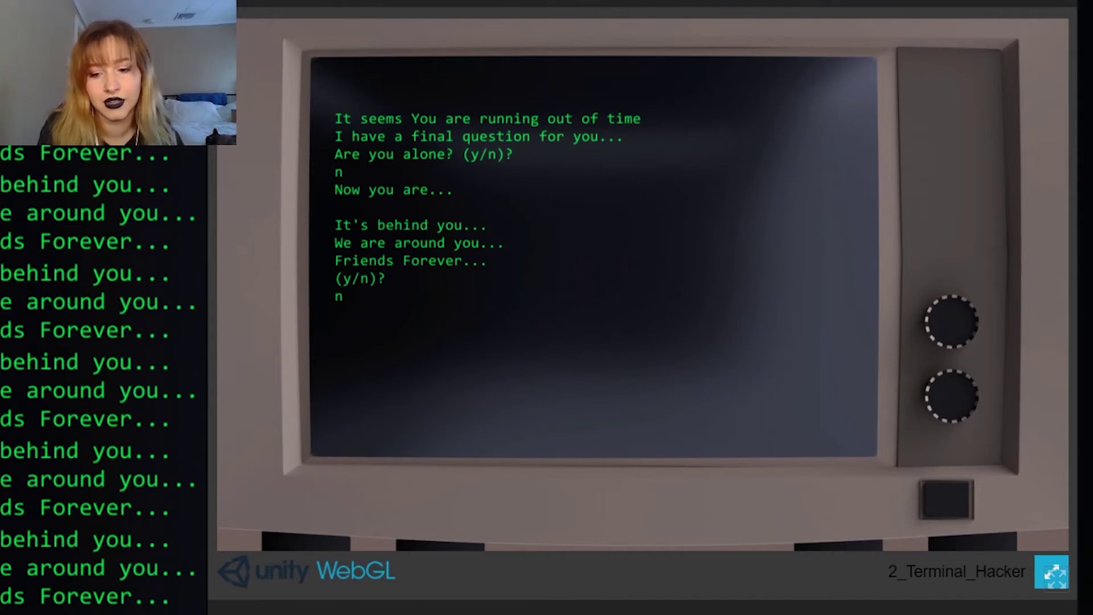
key("BackSpace")
type("y")
key("Return")
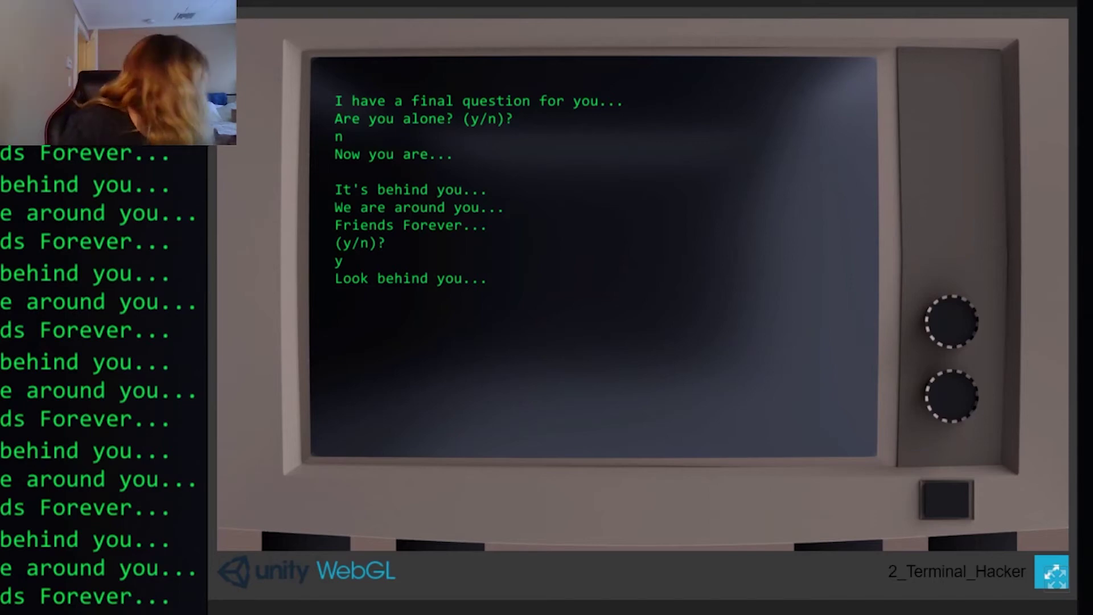
type("y")
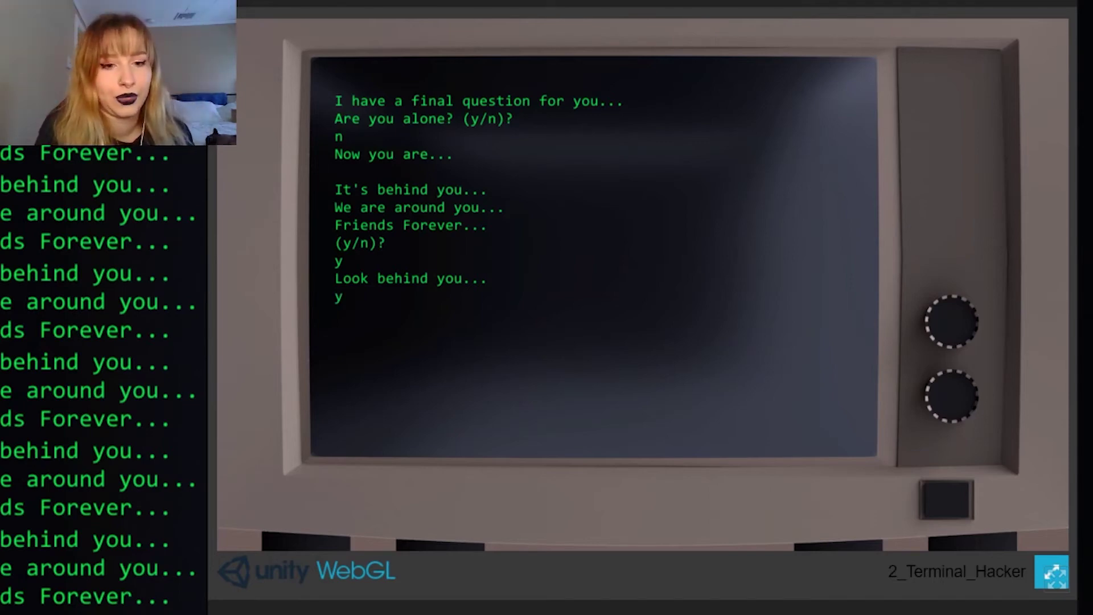
key("Return")
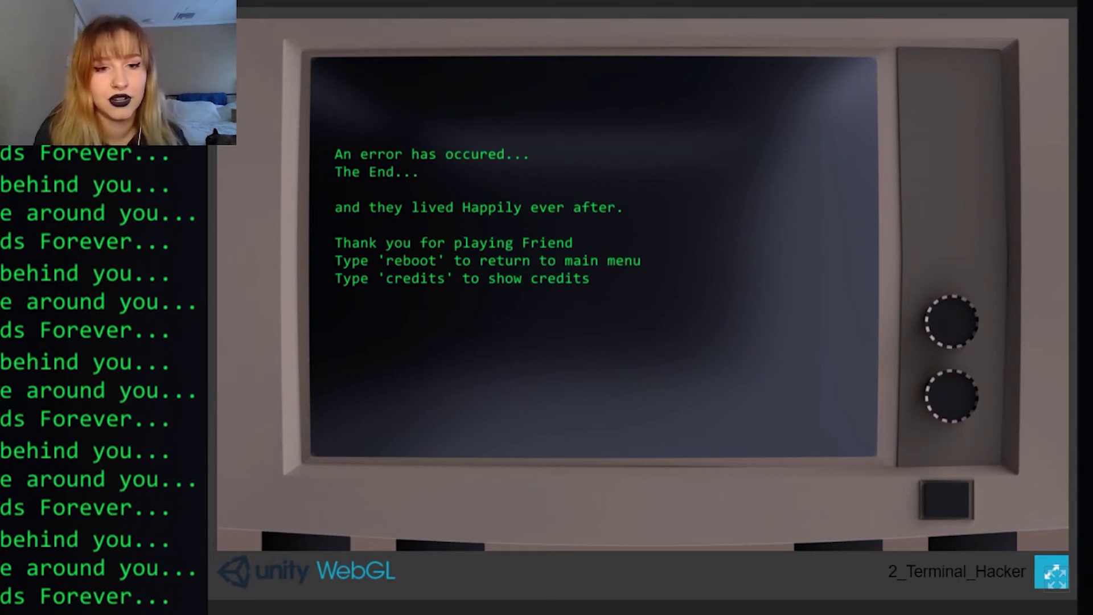
type("reboot")
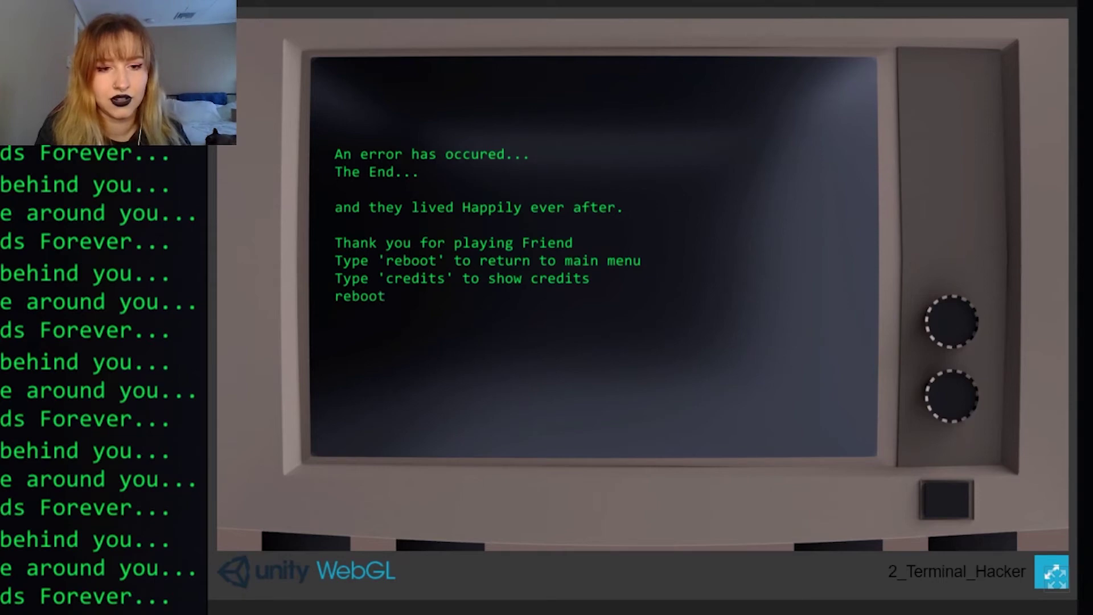
Reboot, restart the Et3rnal Friend chat, answer no to agreement, and send a defiant reply.
key("Return")
type("y")
key("Return")
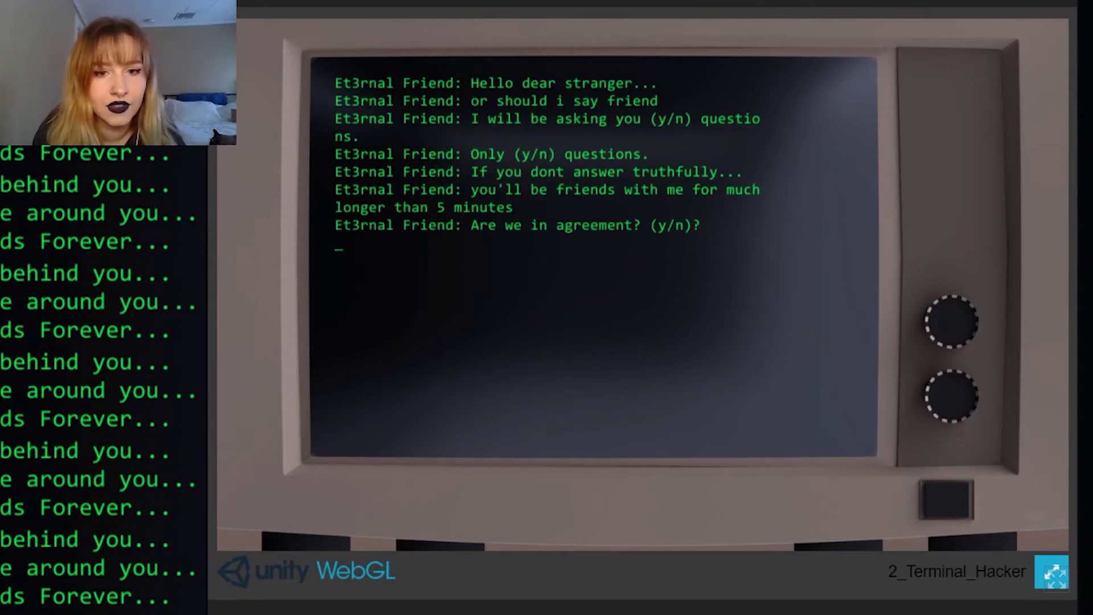
type("n")
key("Return")
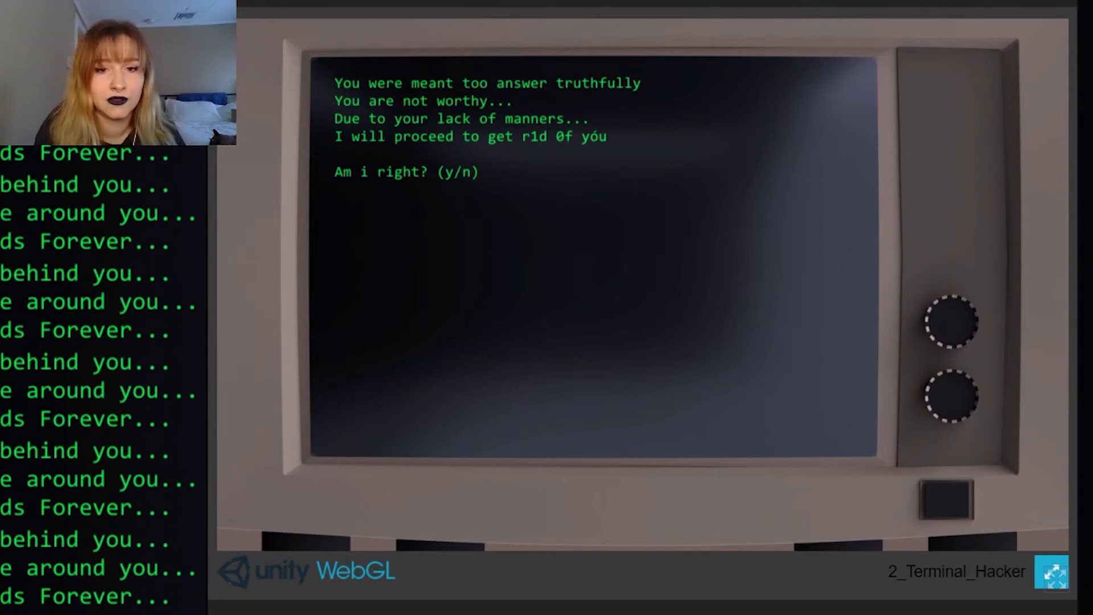
key("Return")
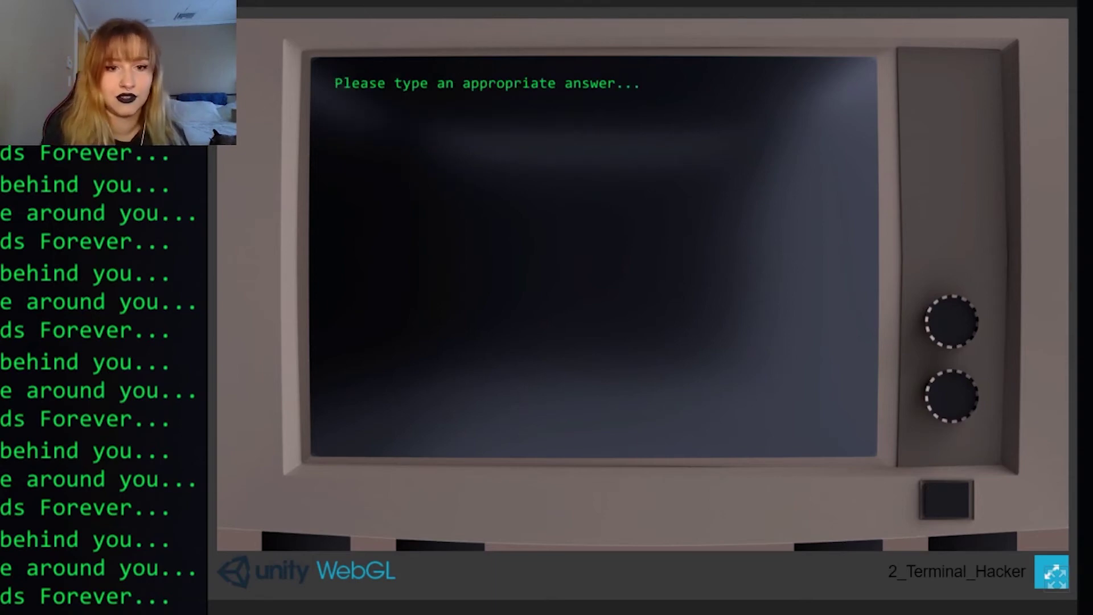
type("No")
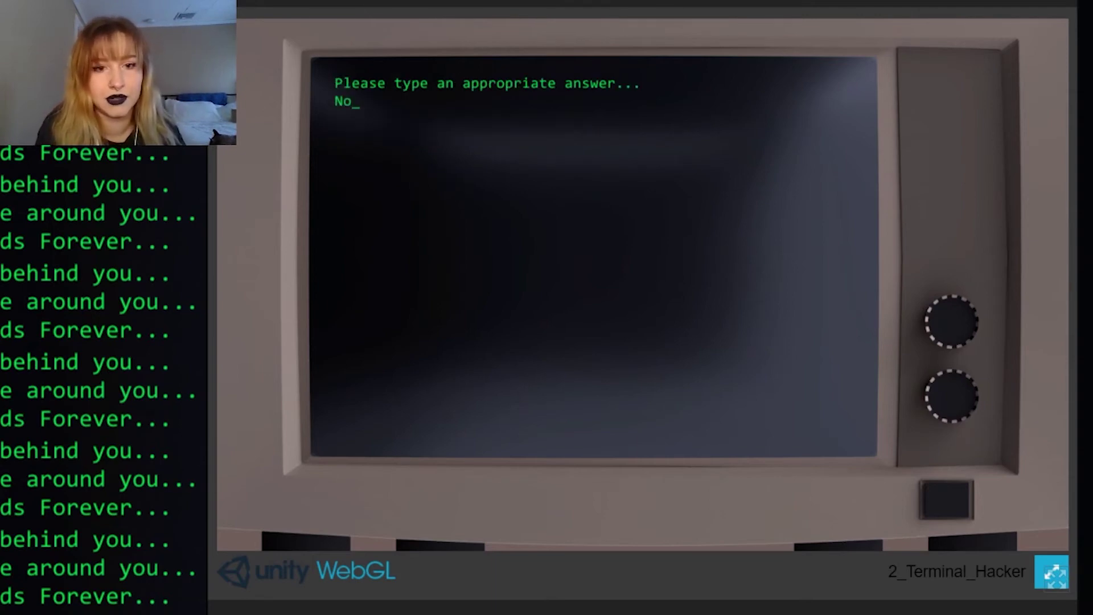
type(" go to he")
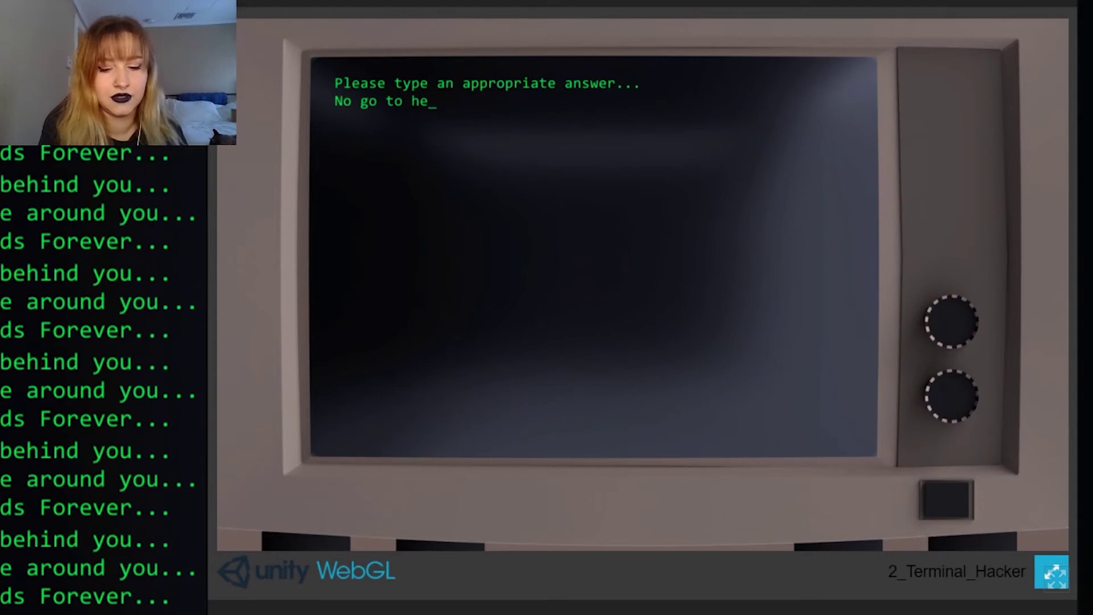
type("ll")
key("Return")
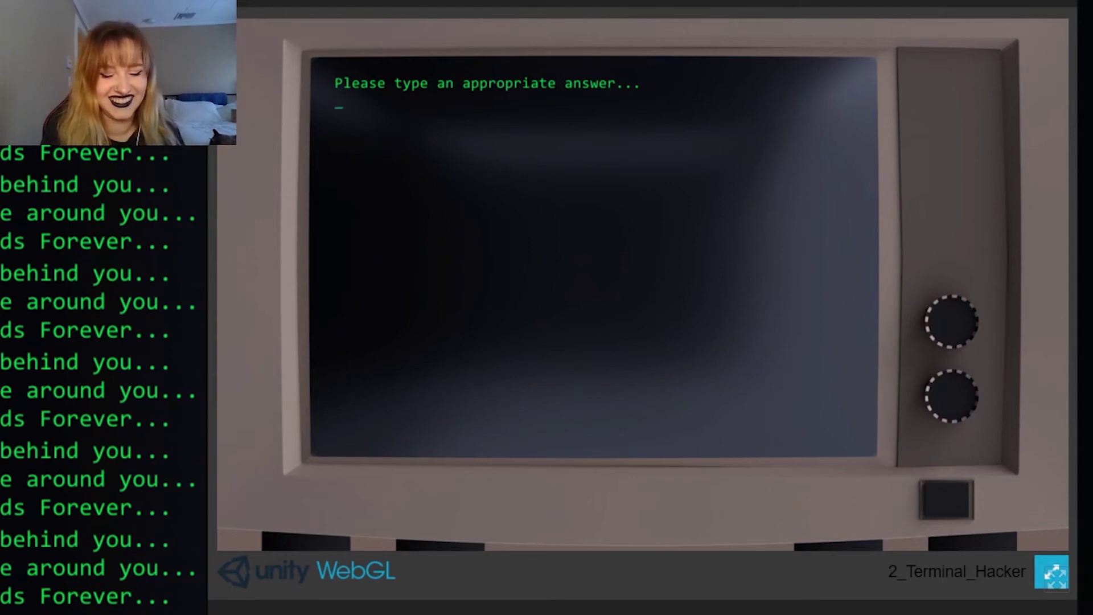
key("Return")
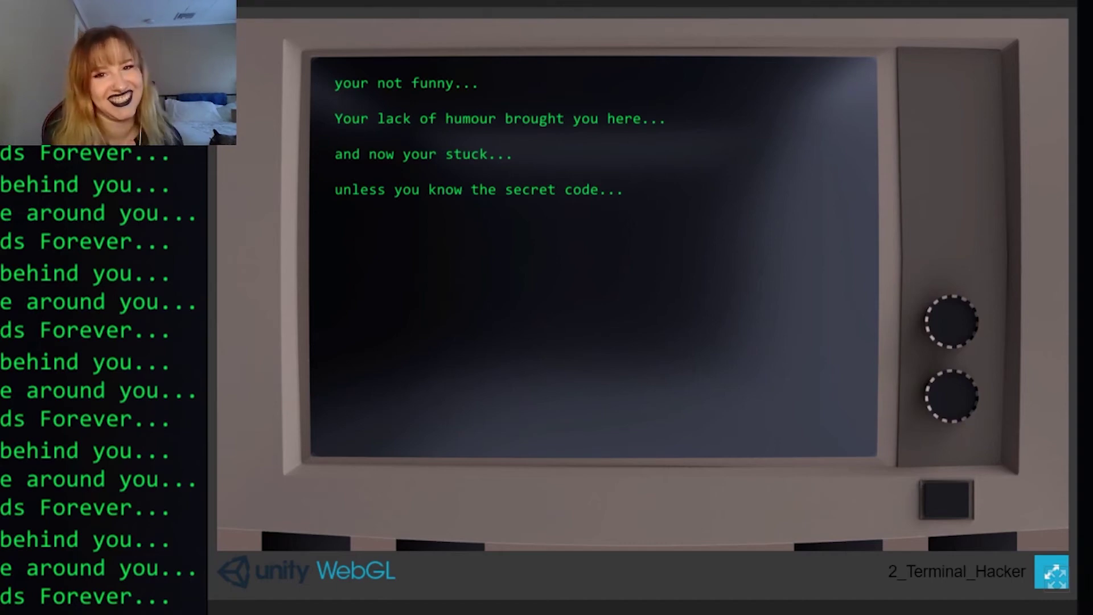
type("Frien")
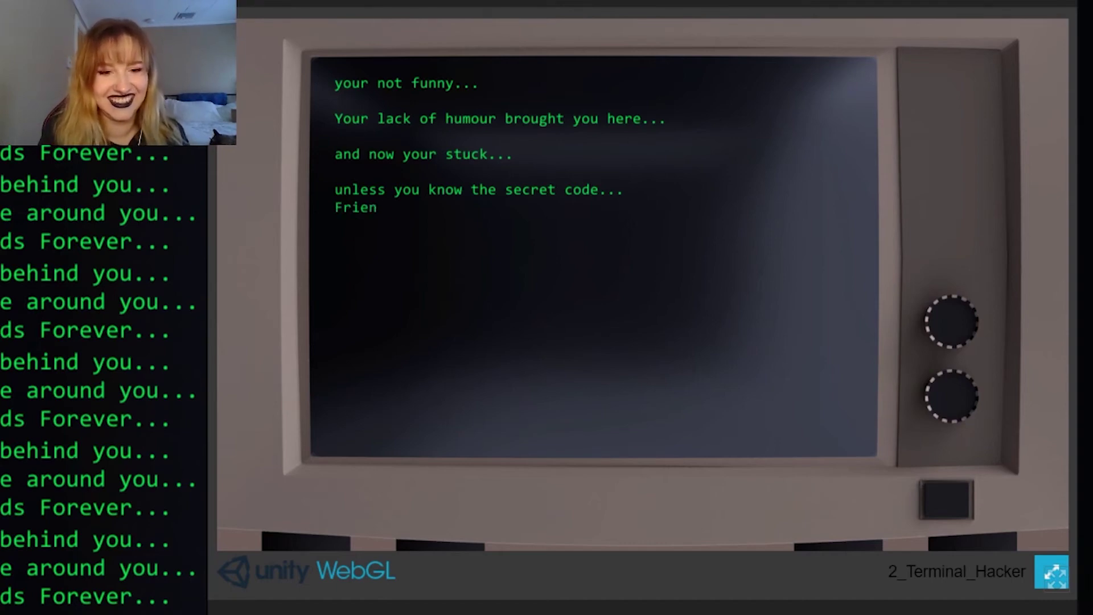
type("d")
Guess codes Friend, Eternal Friend, Et3rnal Friend, Alone?, Please, an apology, come back, then Happy quiz.
key("Return")
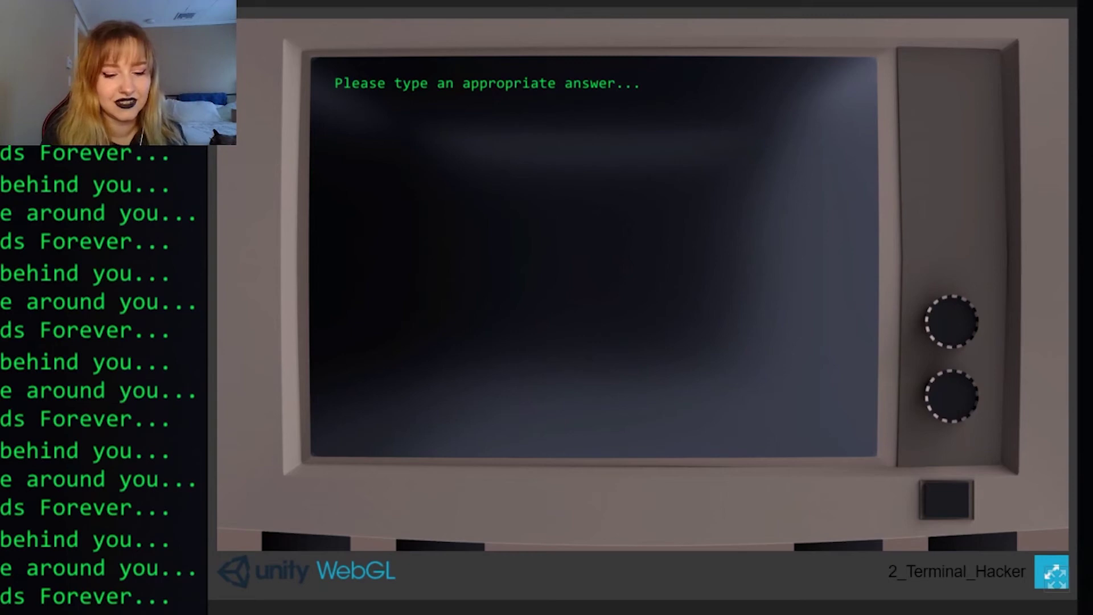
type("Eternal Fr")
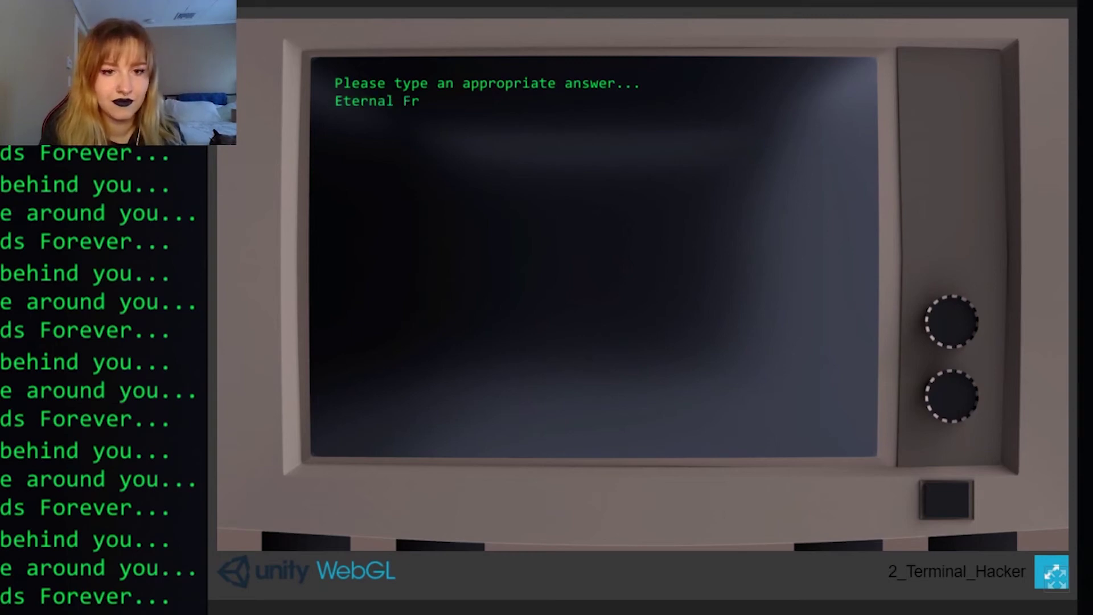
type("iend")
key("Return")
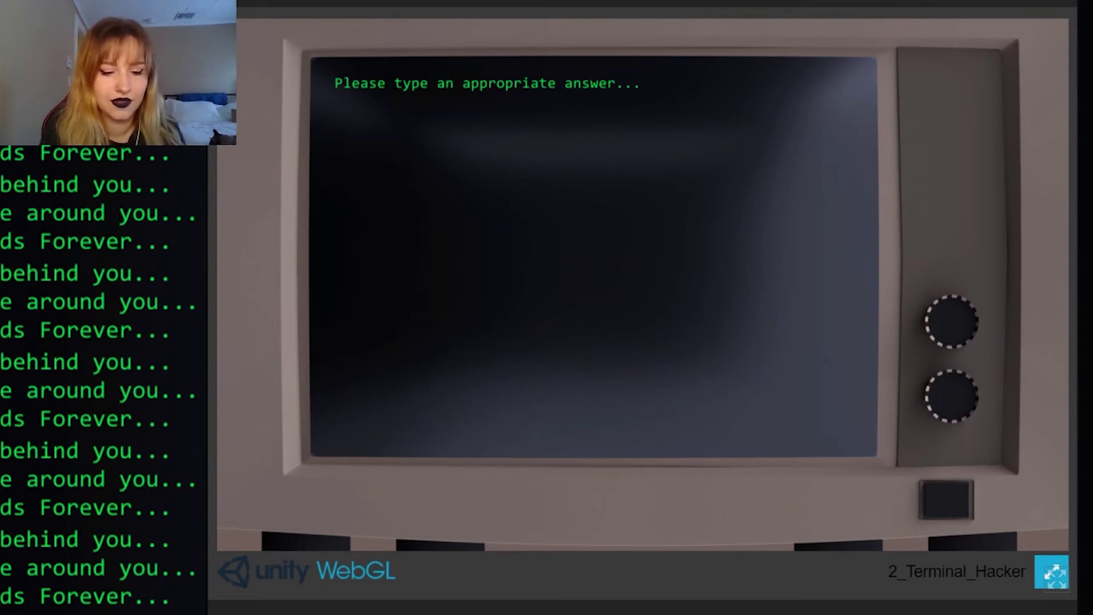
type("Et3r")
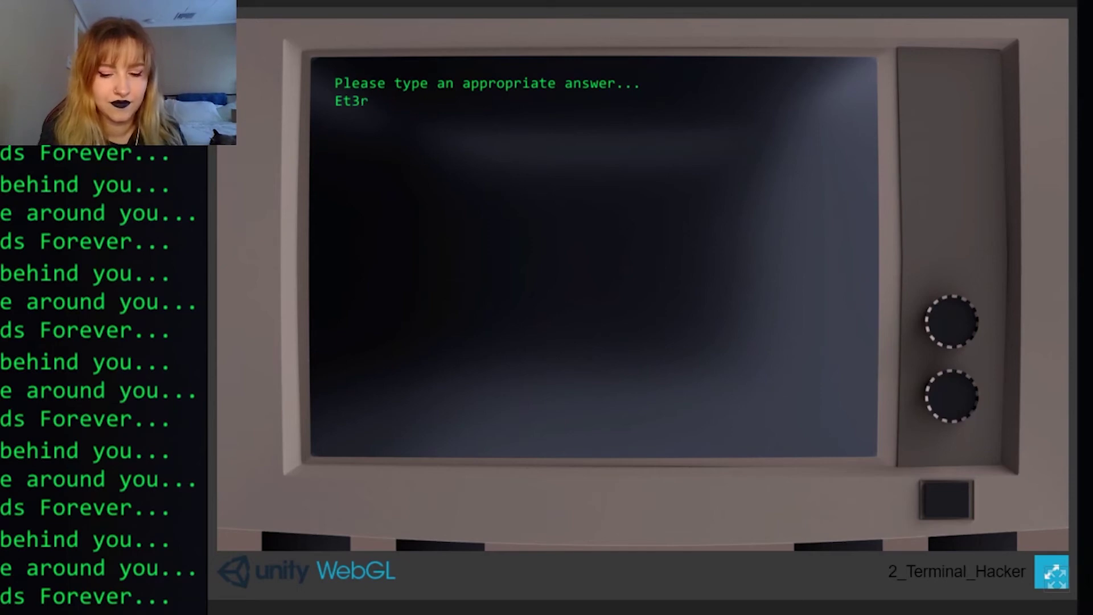
type("nal Friend")
key("Return")
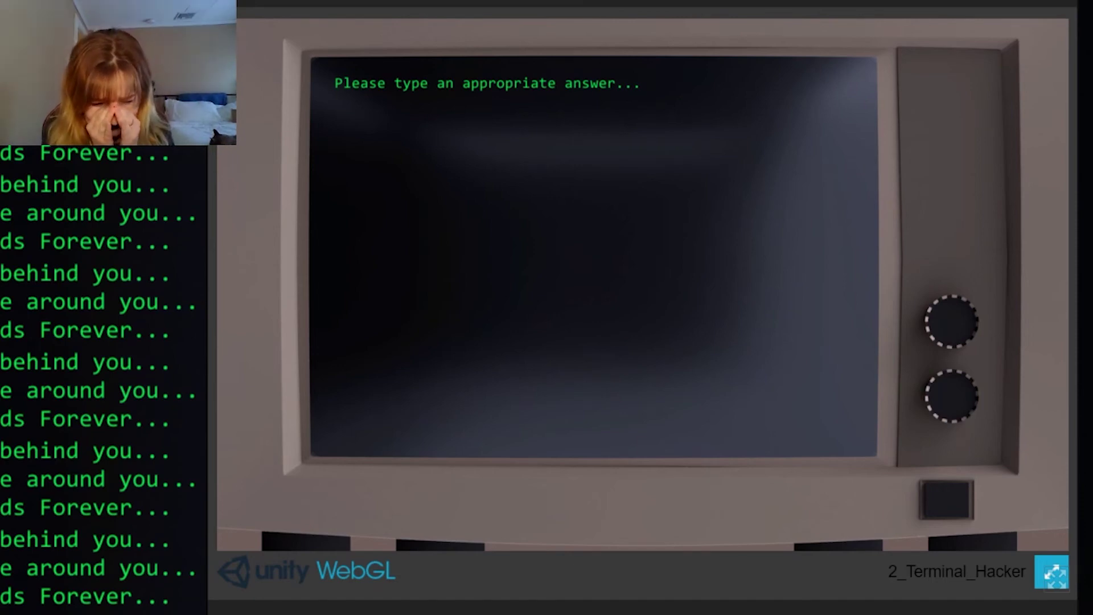
type("Alone?")
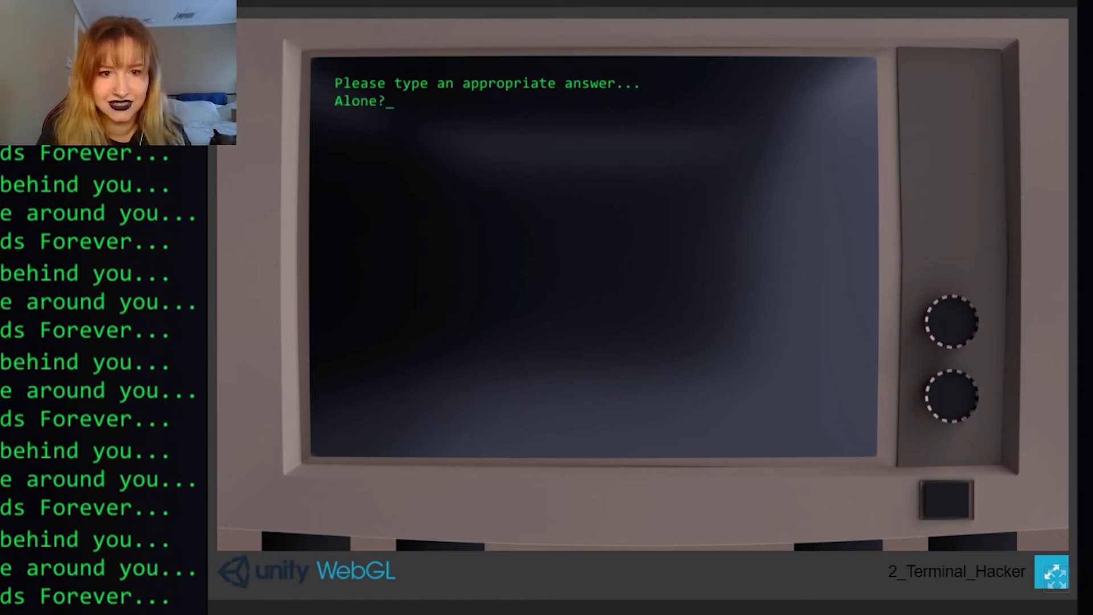
key("Return")
type("P")
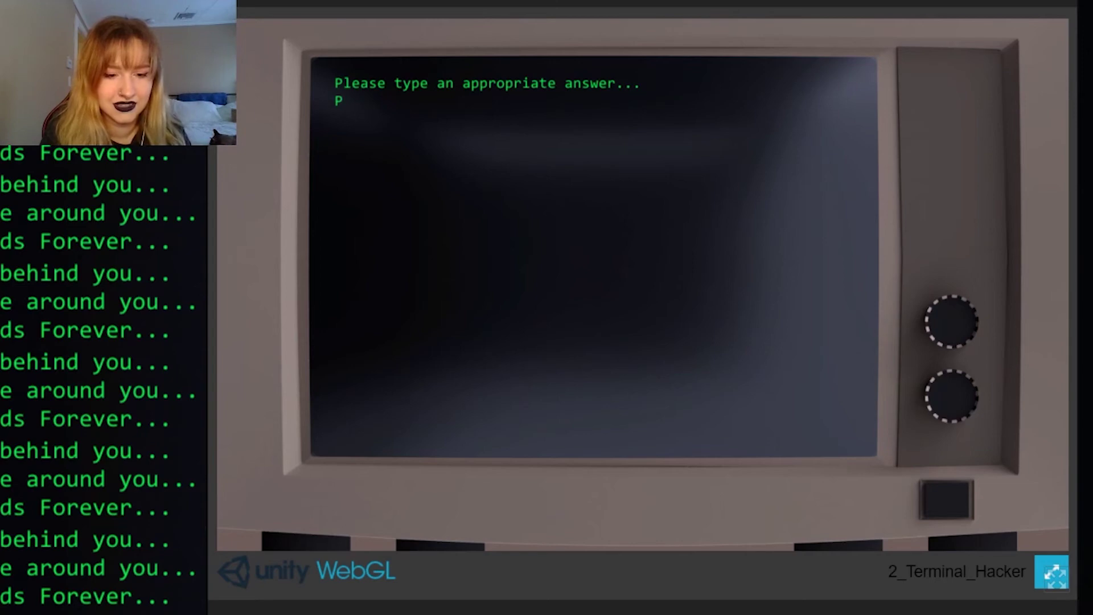
type("lease")
key("Return")
type("I")
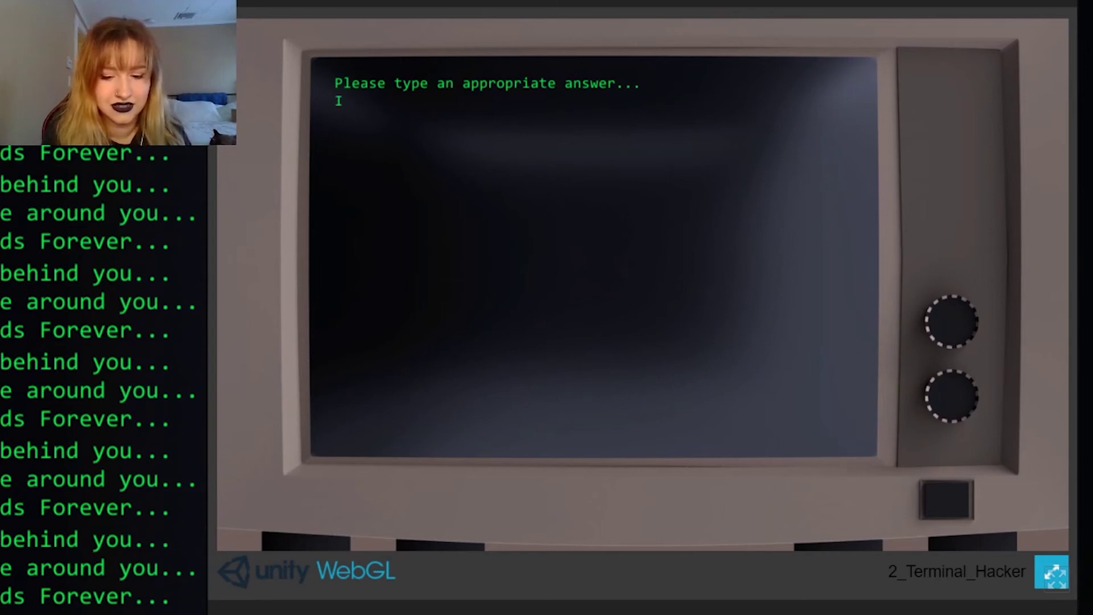
type("'m sorry")
key("Return")
type("co")
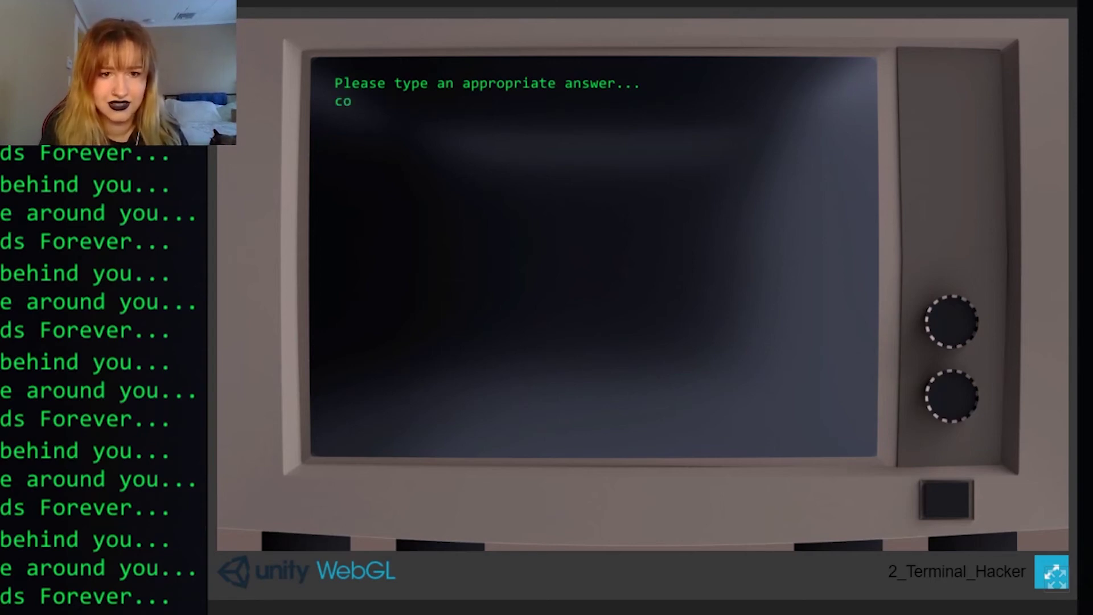
type("me back")
key("Return")
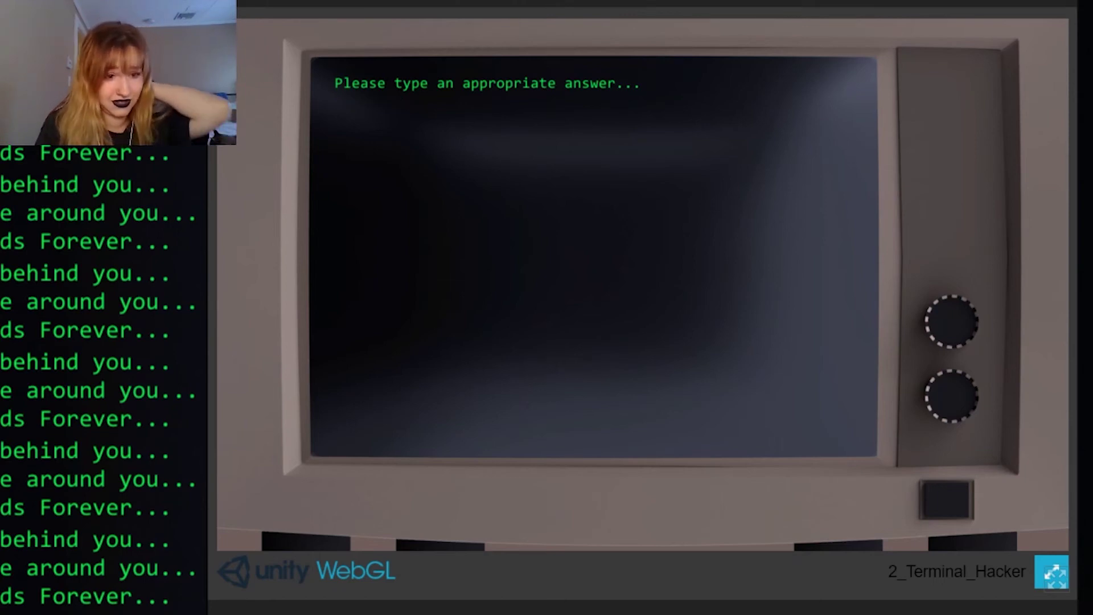
type("H")
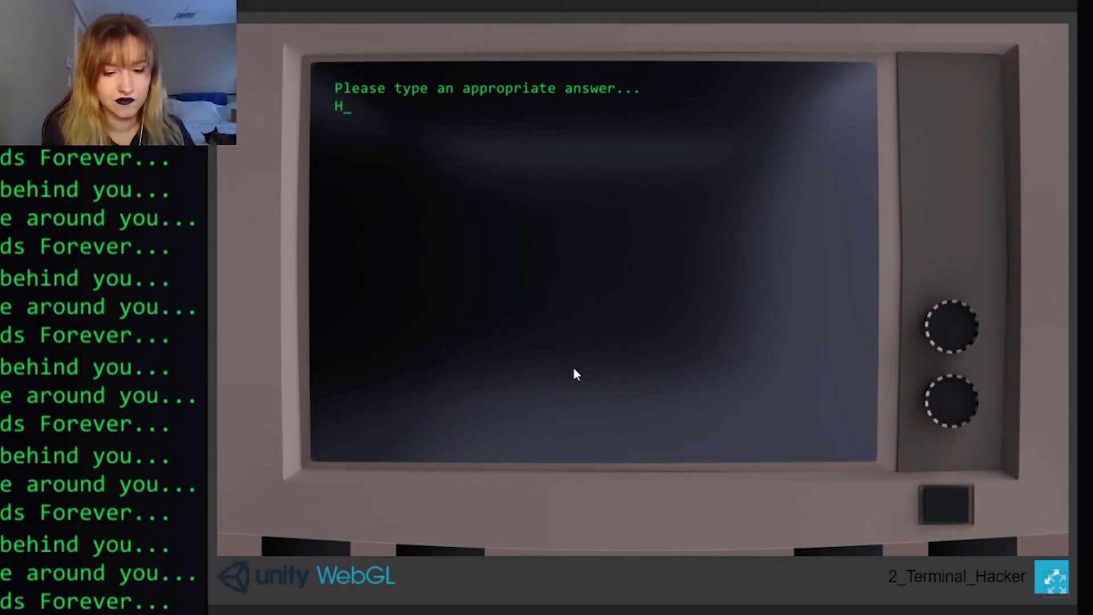
type("appy quiz")
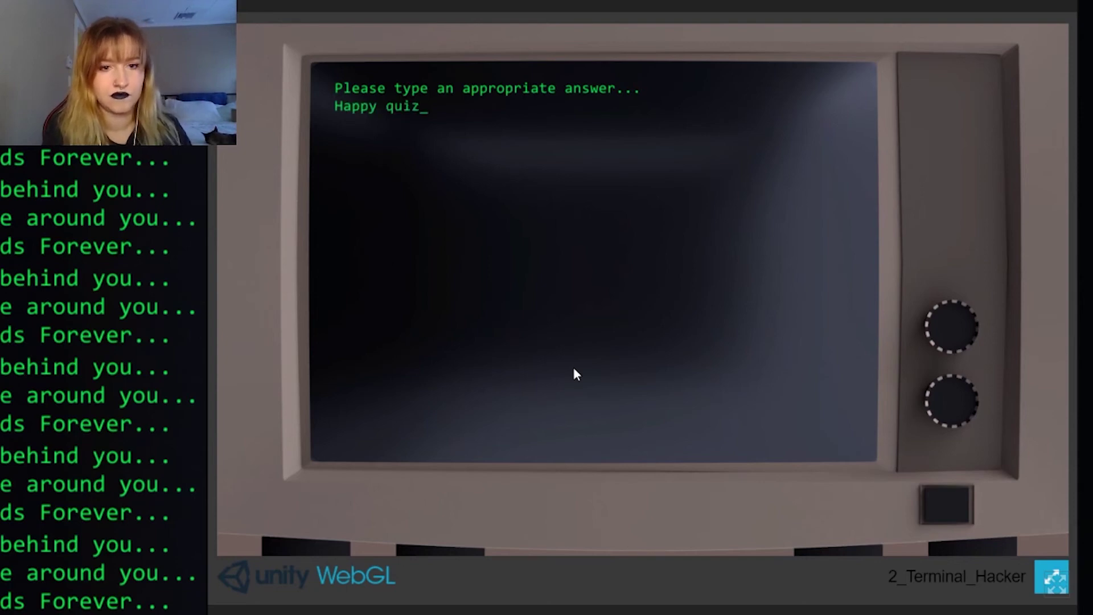
key("Return")
type("1")
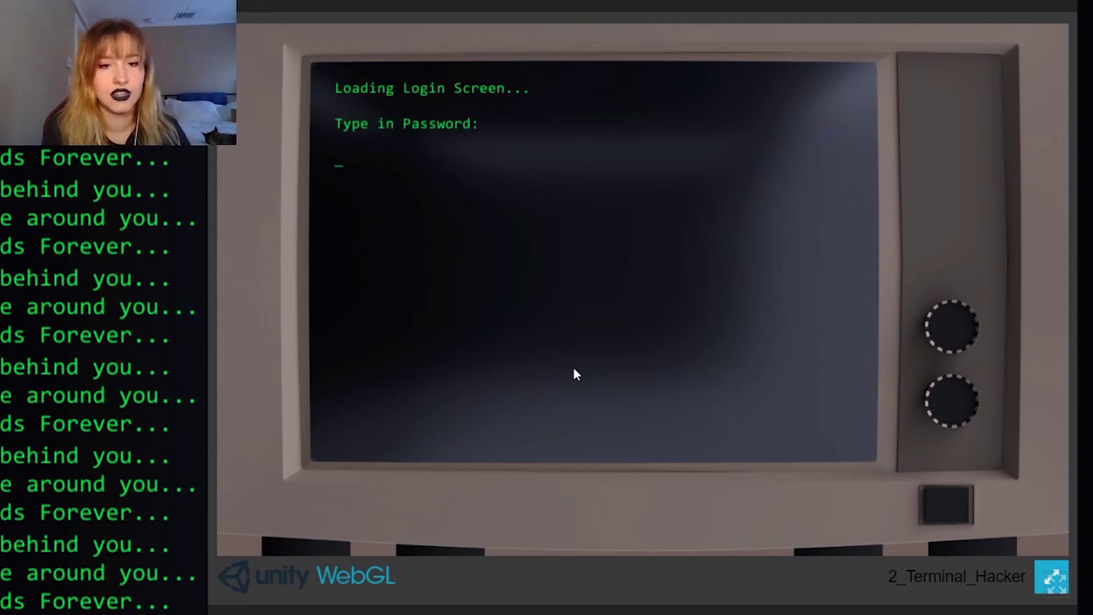